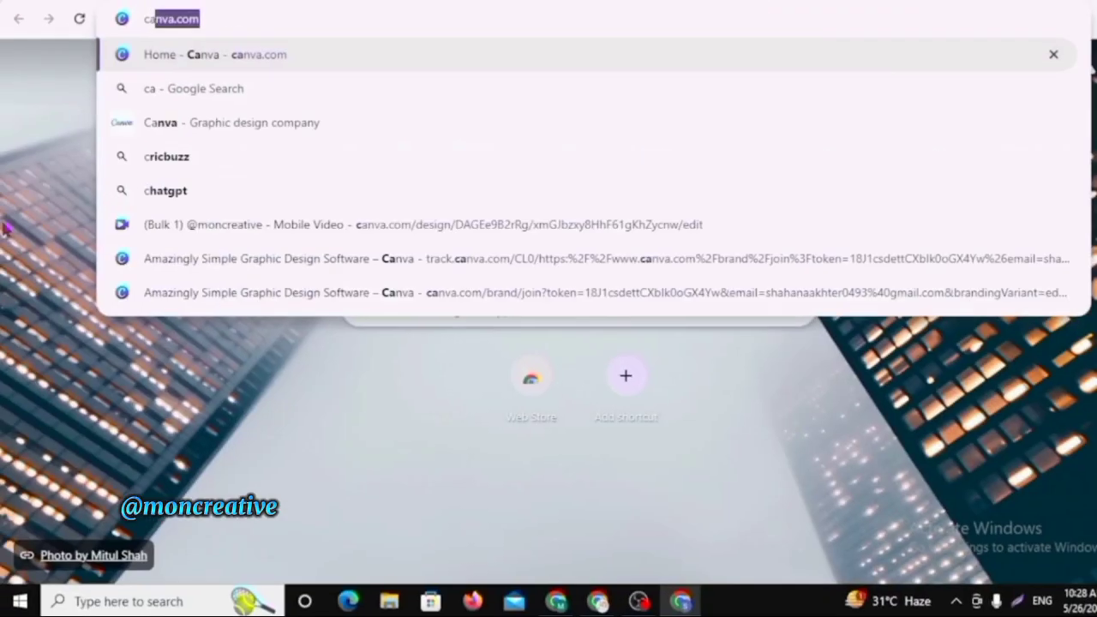
# - Open canva.com and search its templates for "logo"
pyautogui.write('nva')
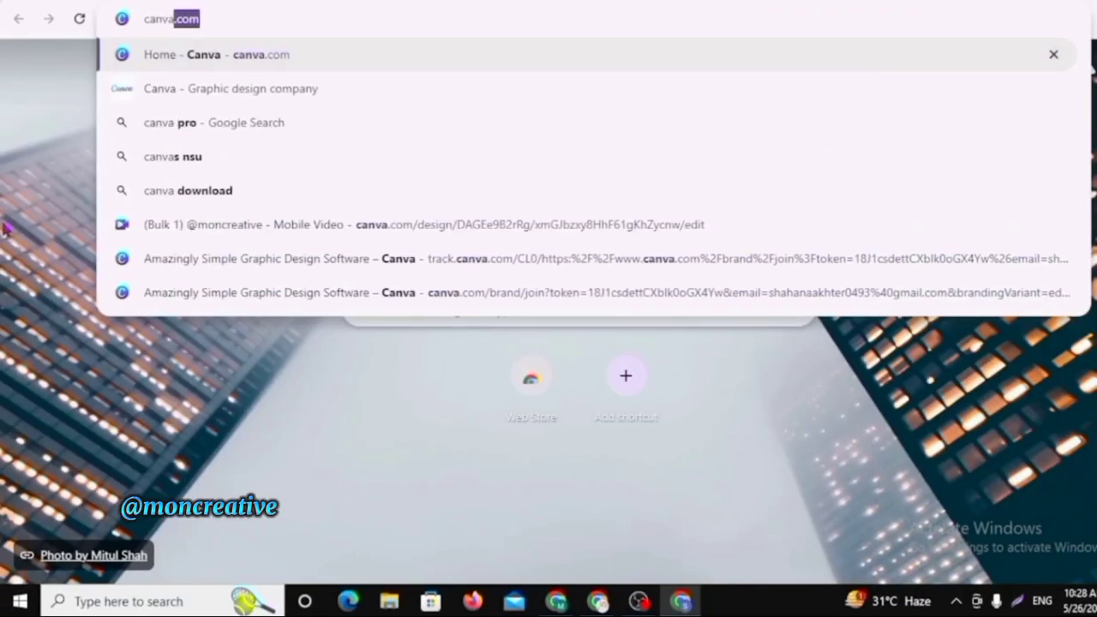
pyautogui.press('Return')
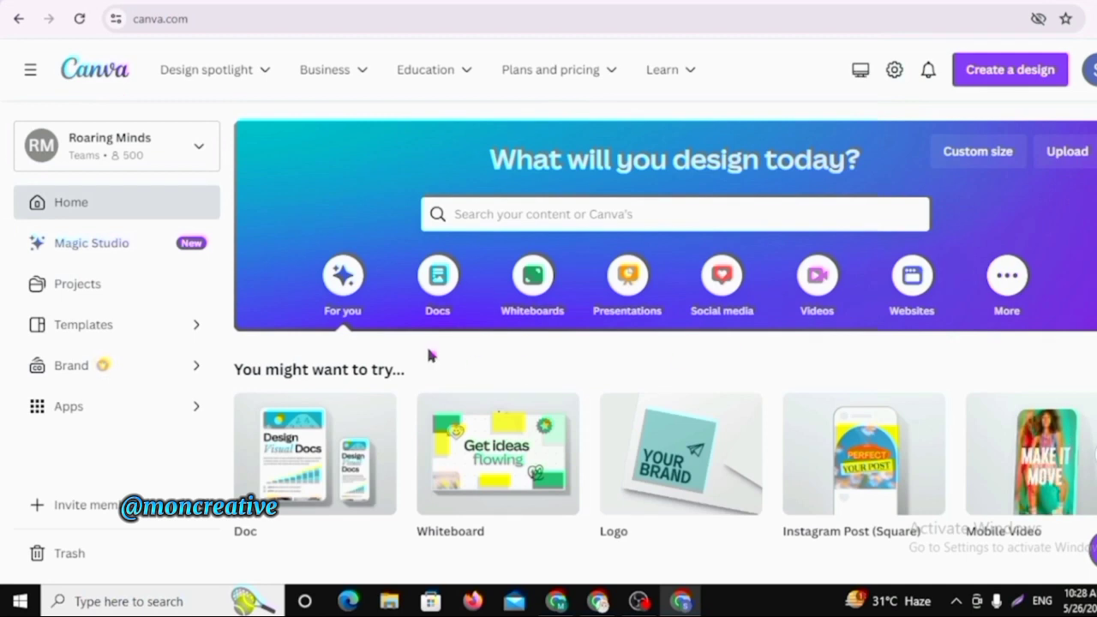
pyautogui.click(503, 220)
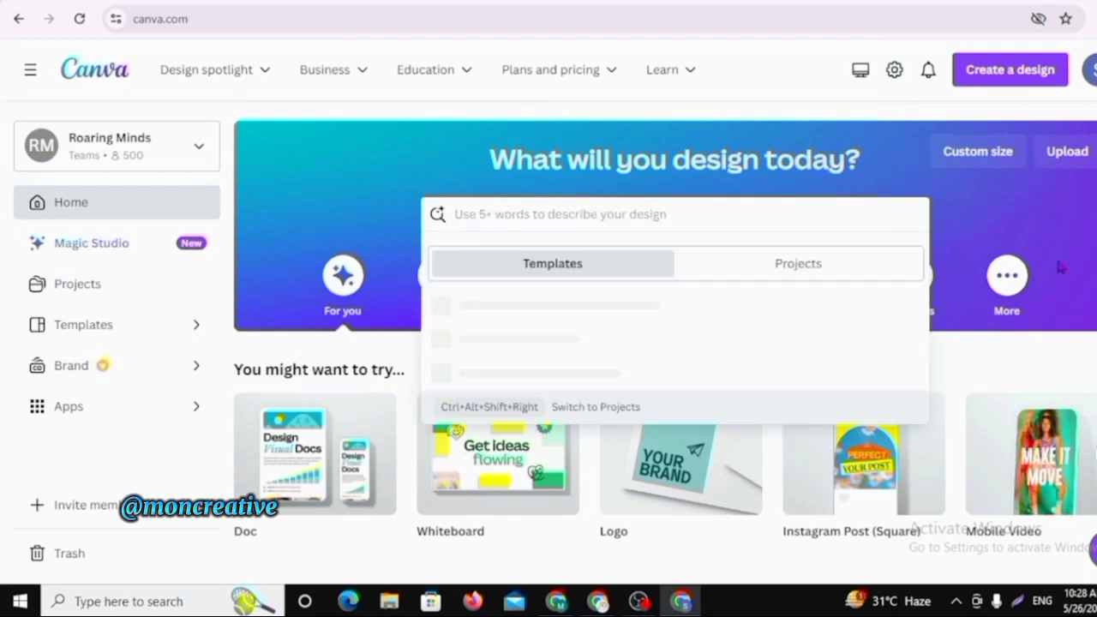
pyautogui.write('logo')
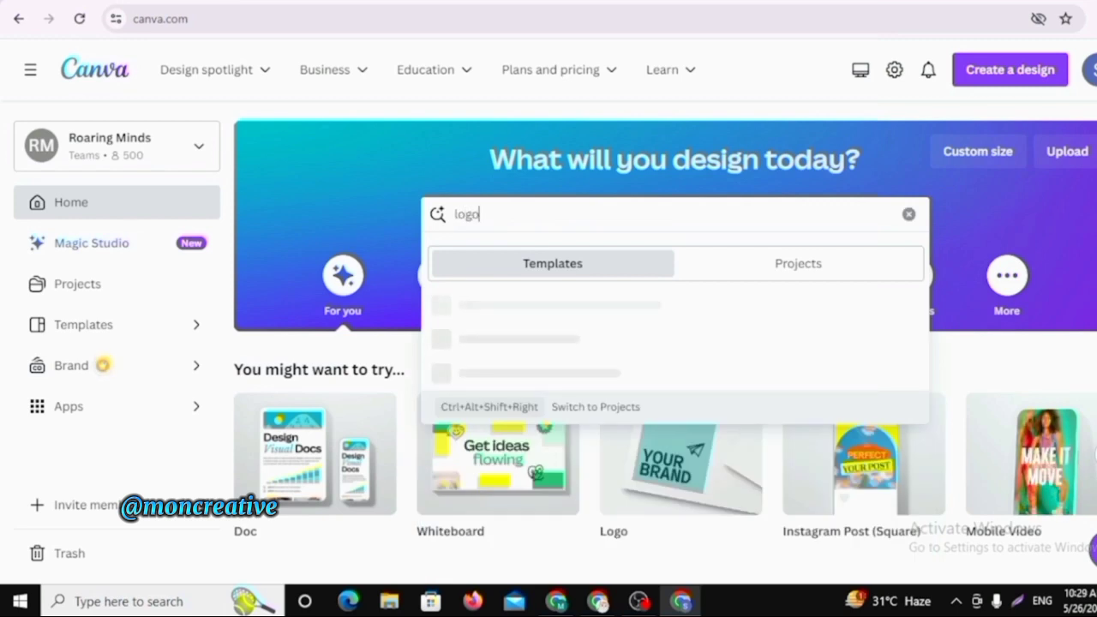
pyautogui.press('Return')
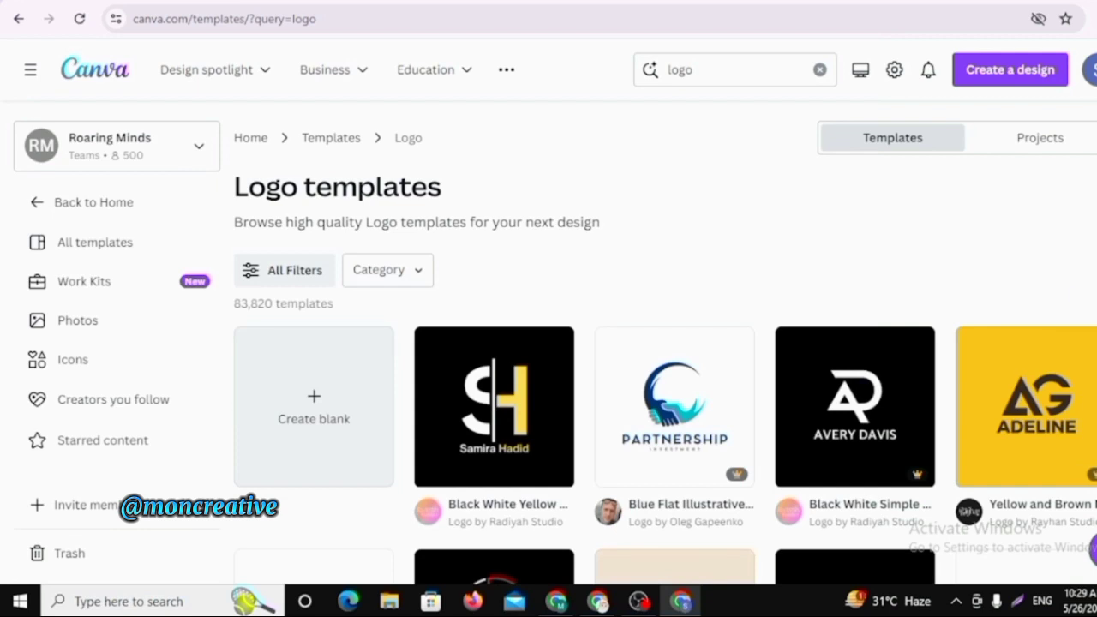
# - Browse the logo templates for ideas and create a blank logo design
pyautogui.scroll(-12, 666, 343)
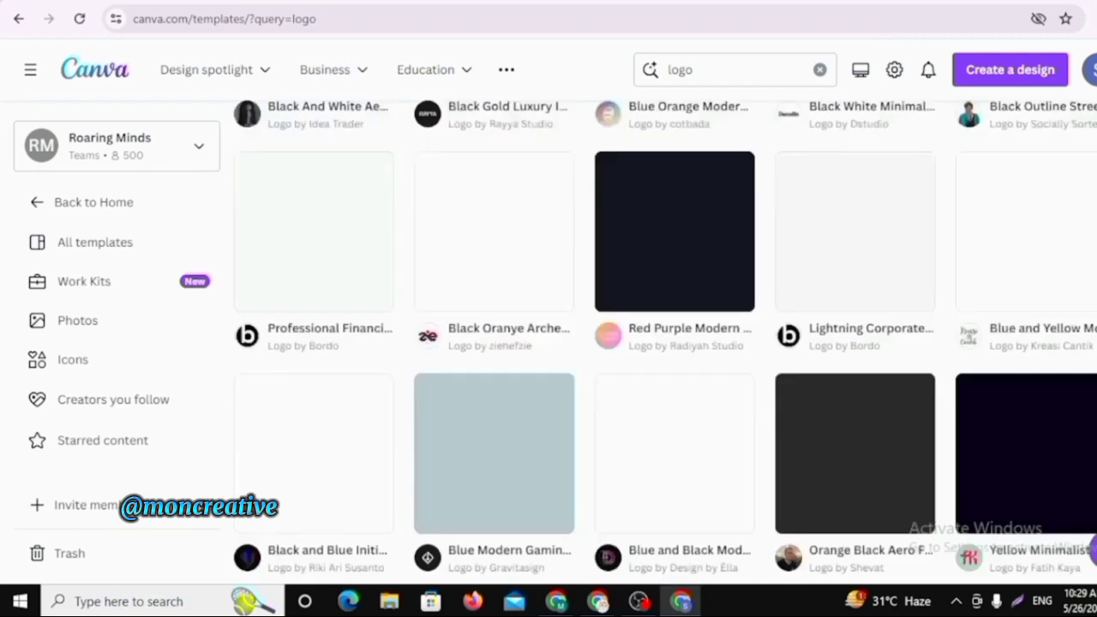
pyautogui.scroll(-8, 666, 343)
pyautogui.scroll(11, 665, 343)
pyautogui.scroll(-1, 666, 343)
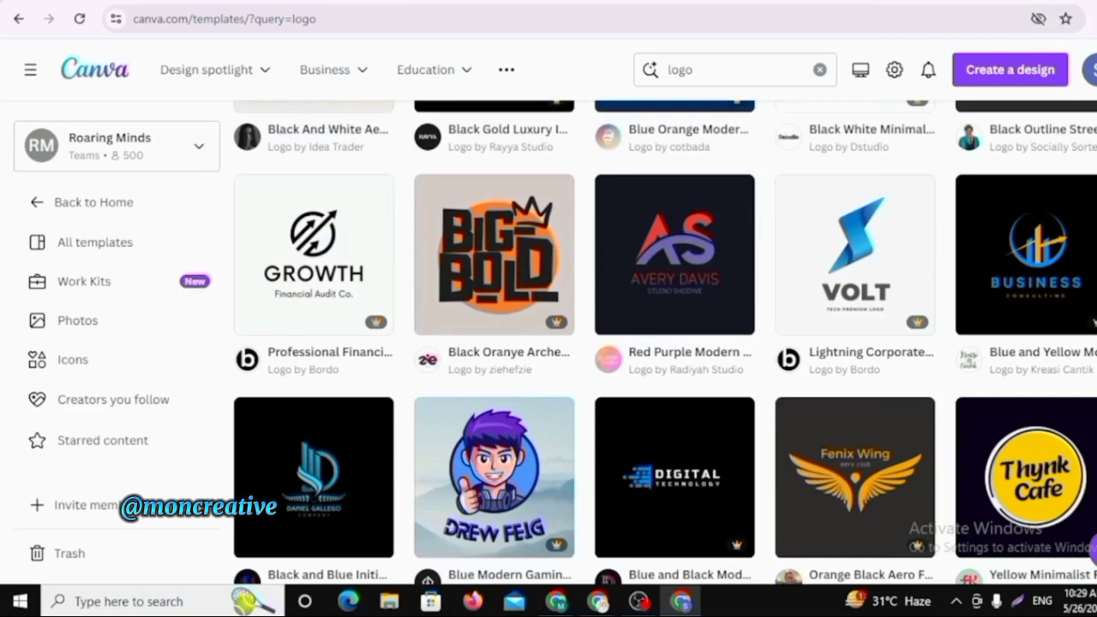
pyautogui.scroll(4, 665, 343)
pyautogui.scroll(5, 666, 343)
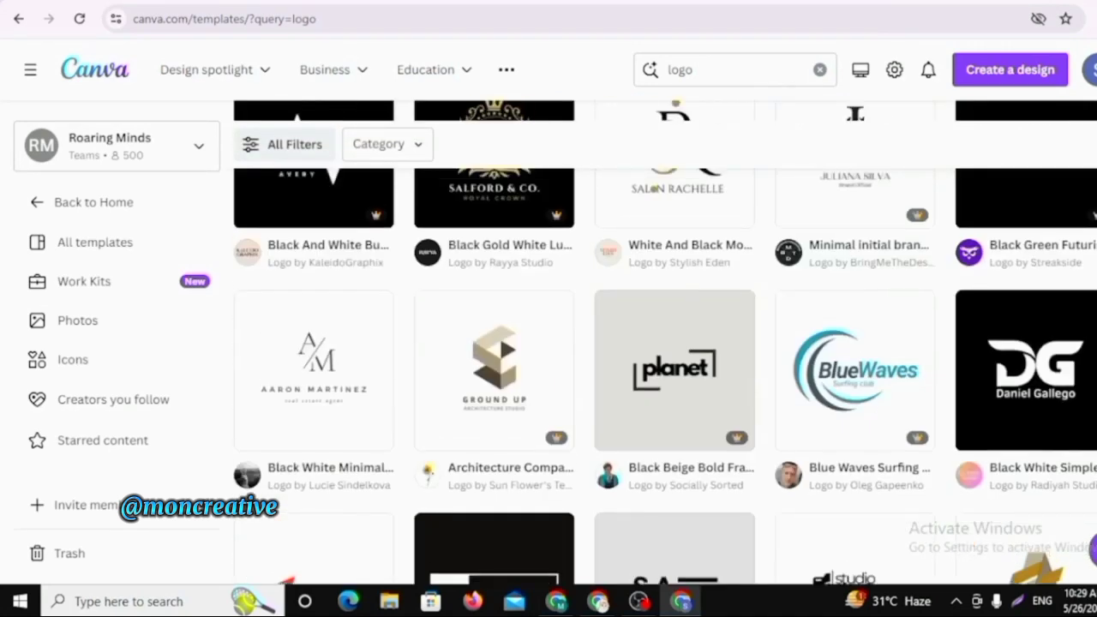
pyautogui.scroll(15, 666, 343)
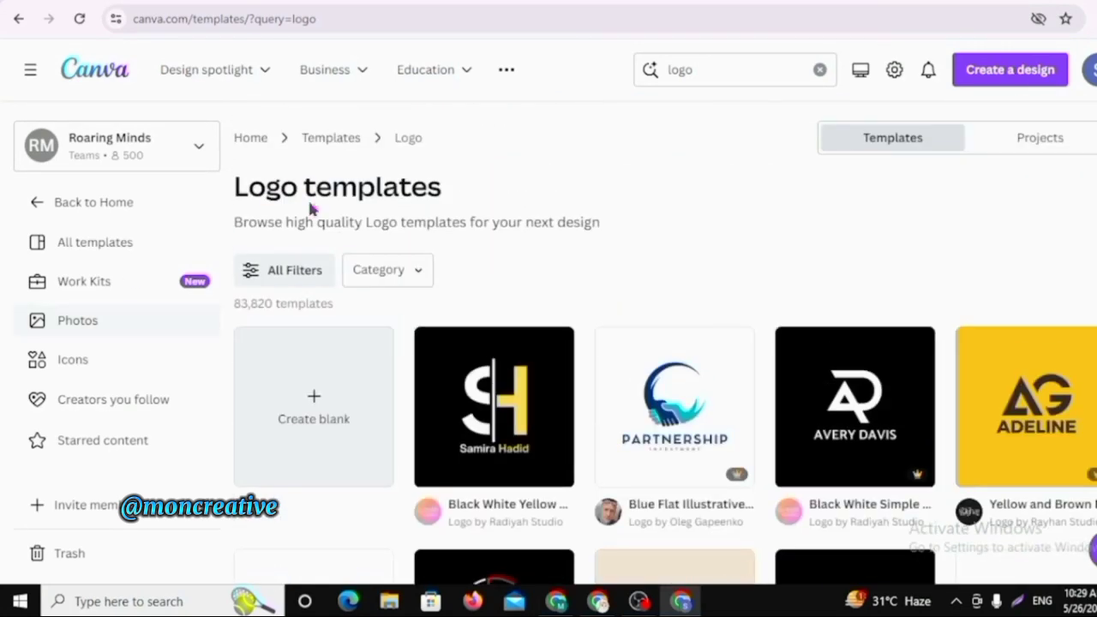
pyautogui.click(314, 397)
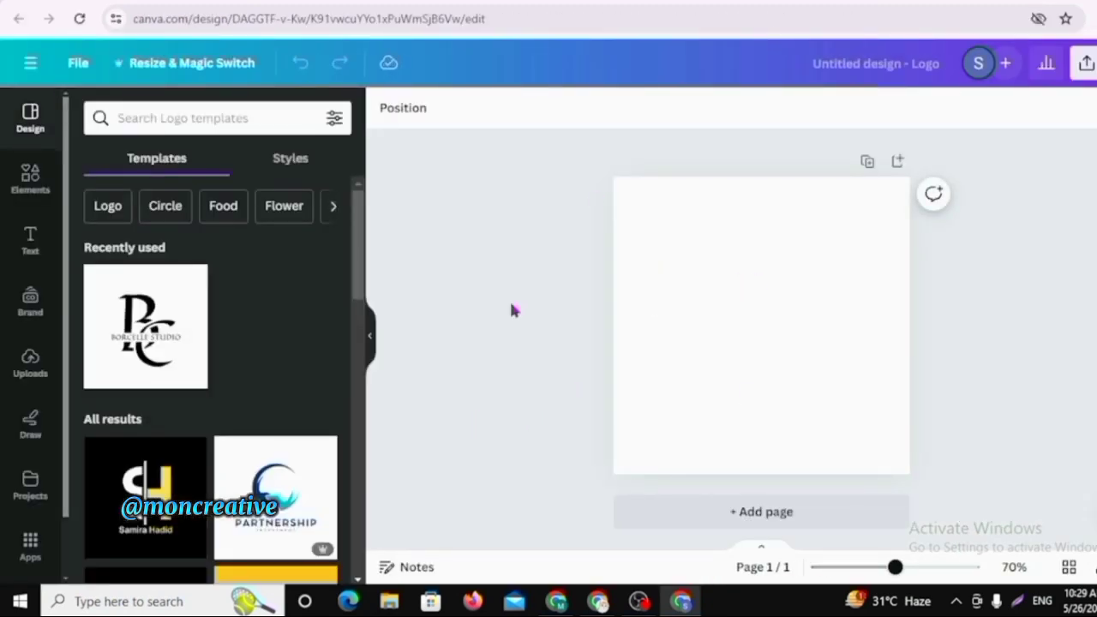
# - Search the design elements for "c"
pyautogui.click(31, 178)
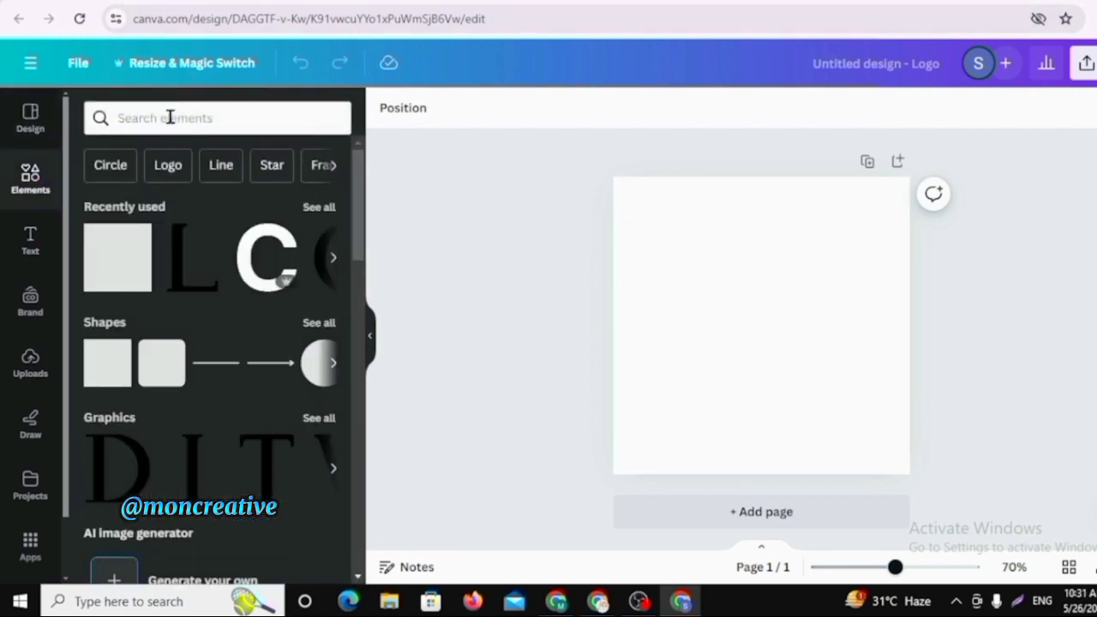
pyautogui.click(172, 118)
pyautogui.write('c')
pyautogui.press('Return')
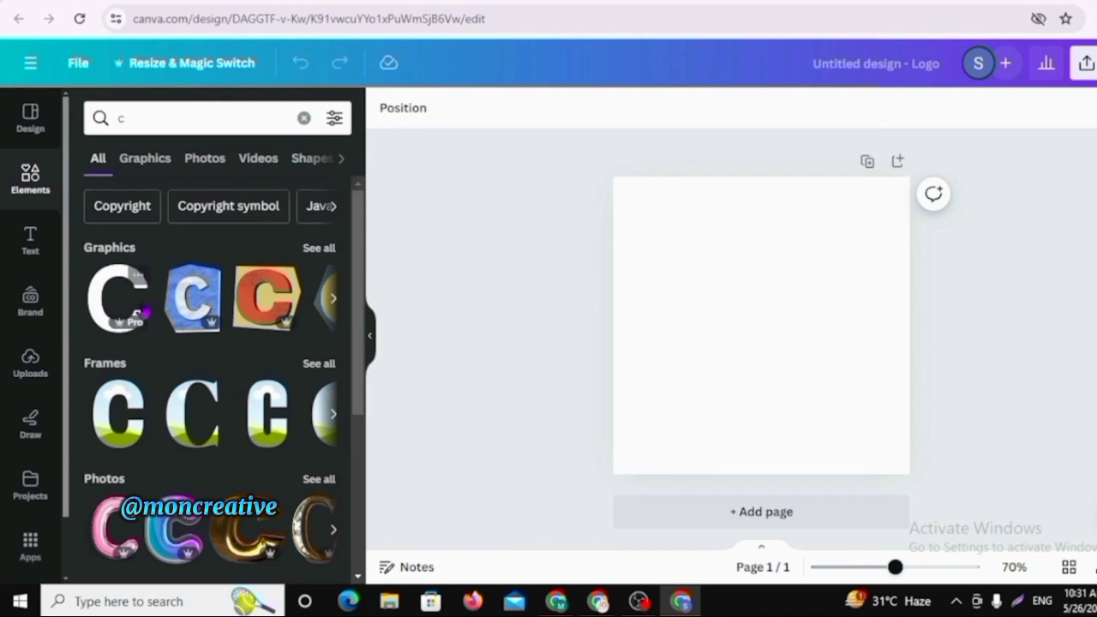
# - Add the plain bold C graphic to the page and enlarge it on the left half of the canvas
pyautogui.click(331, 255)
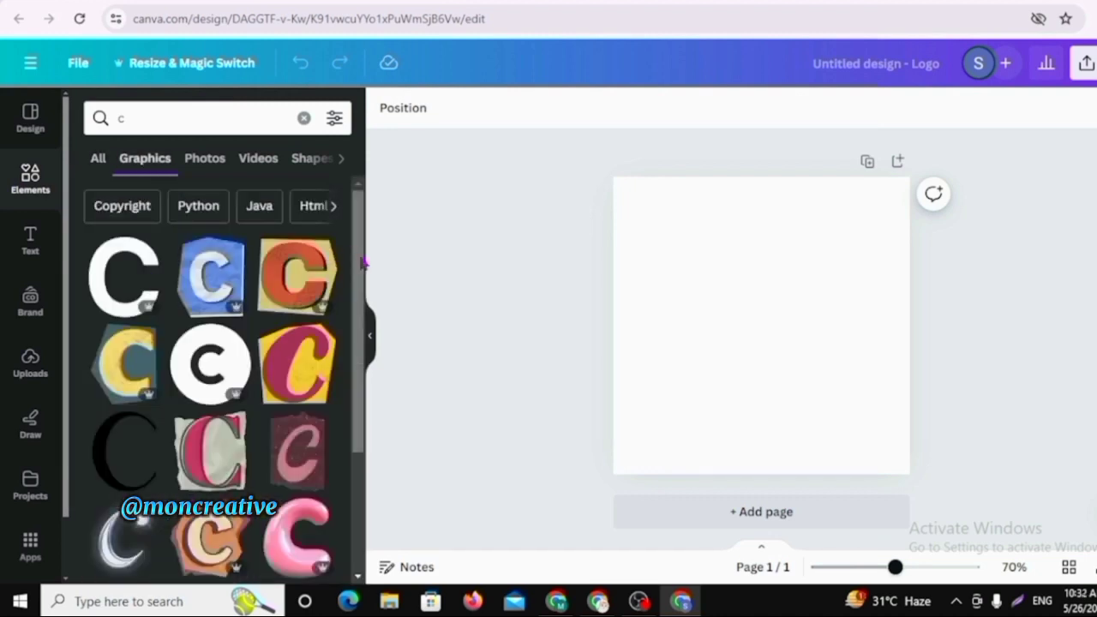
pyautogui.click(113, 314)
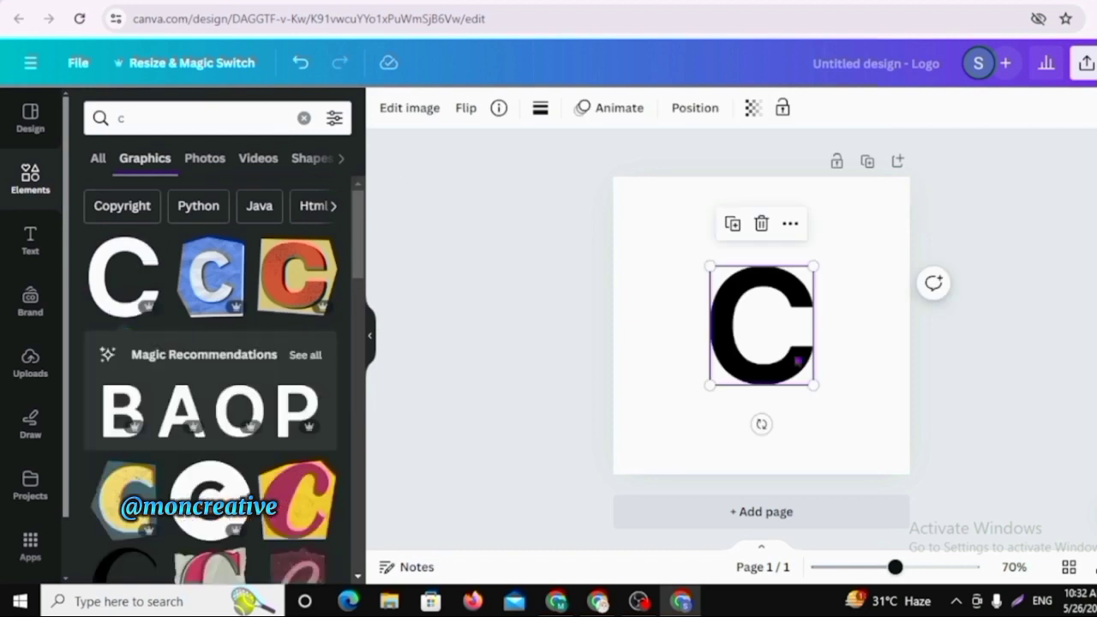
pyautogui.moveTo(708, 386); pyautogui.dragTo(648, 457)
pyautogui.moveTo(693, 390); pyautogui.dragTo(678, 359)
# - Search the elements for "t", add the plain bold T graphic and place it enlarged over the C
pyautogui.click(304, 119)
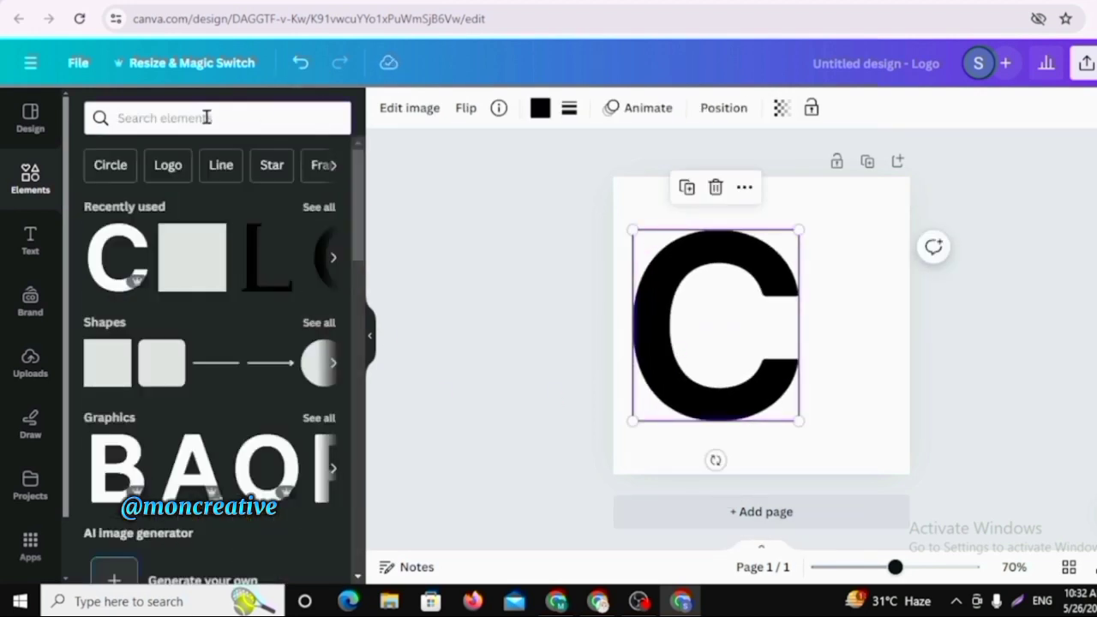
pyautogui.write('t')
pyautogui.press('Return')
pyautogui.click(266, 300)
pyautogui.moveTo(714, 384); pyautogui.dragTo(735, 338)
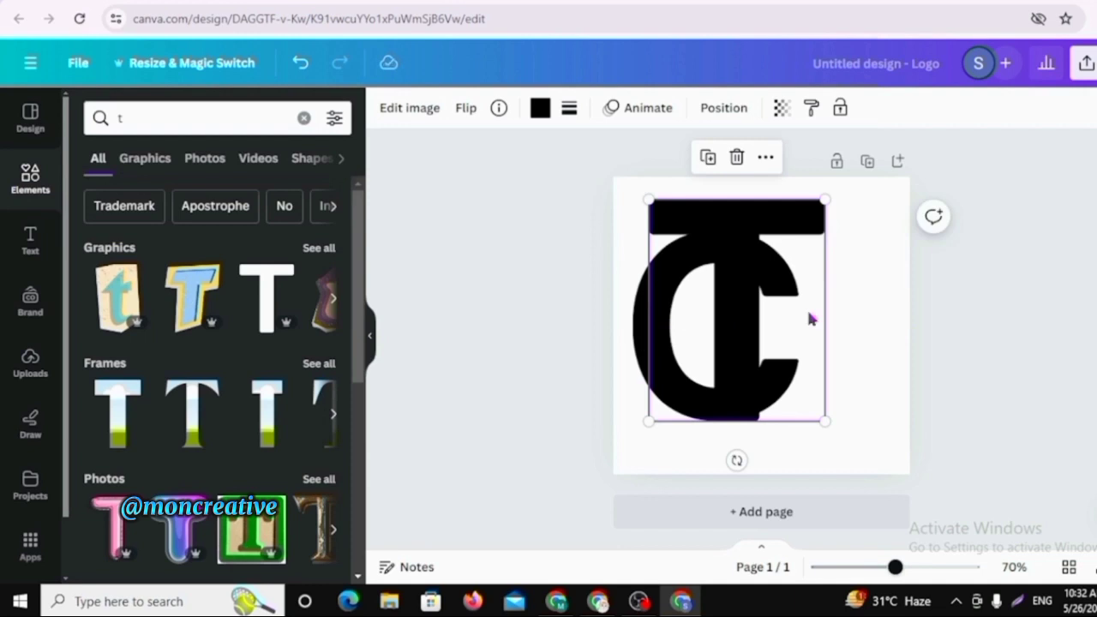
pyautogui.click(983, 357)
# - Search the elements for "l", add the serif L frame and place it at the canvas's right edge beside the C
pyautogui.click(304, 119)
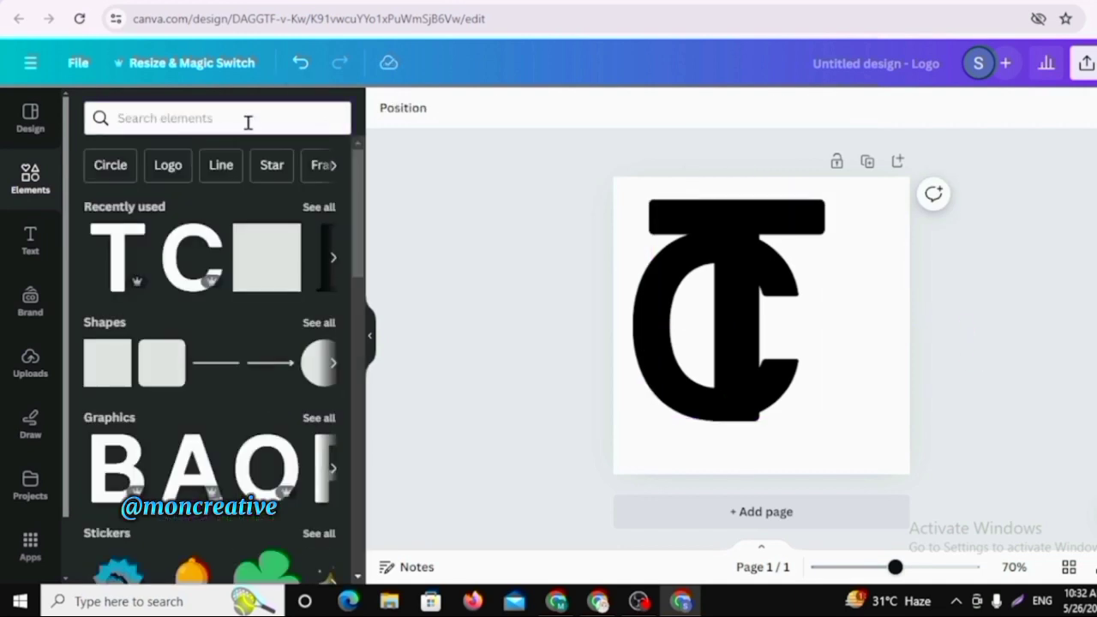
pyautogui.write('l')
pyautogui.press('Return')
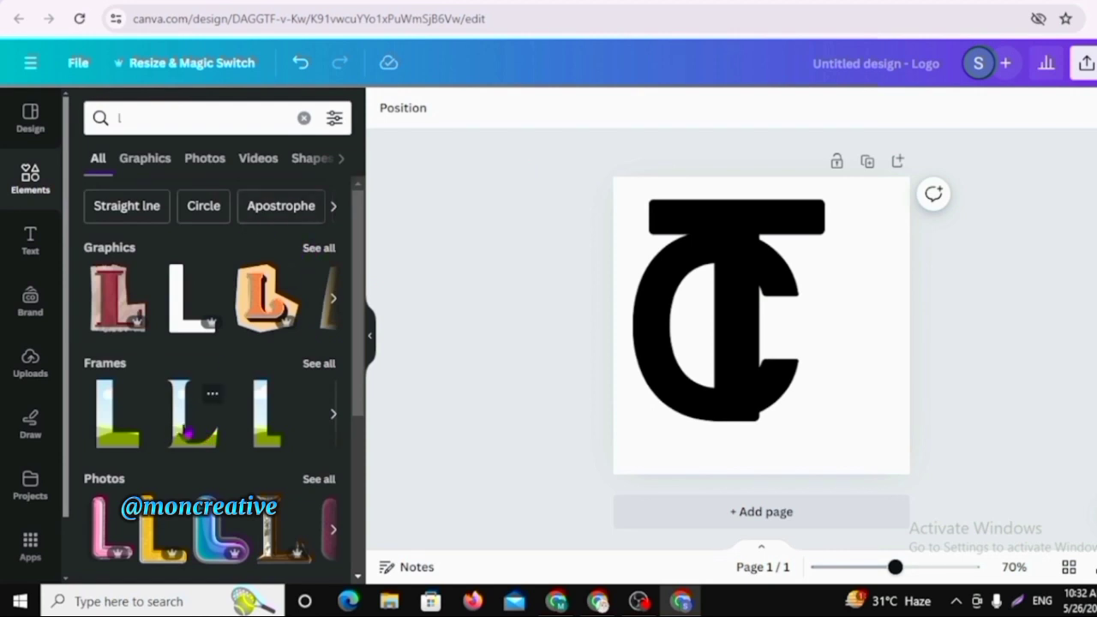
pyautogui.click(188, 433)
pyautogui.moveTo(730, 351); pyautogui.dragTo(851, 336)
# - Recolor the T to the custom reddish brown #8D4E4E
pyautogui.click(729, 300)
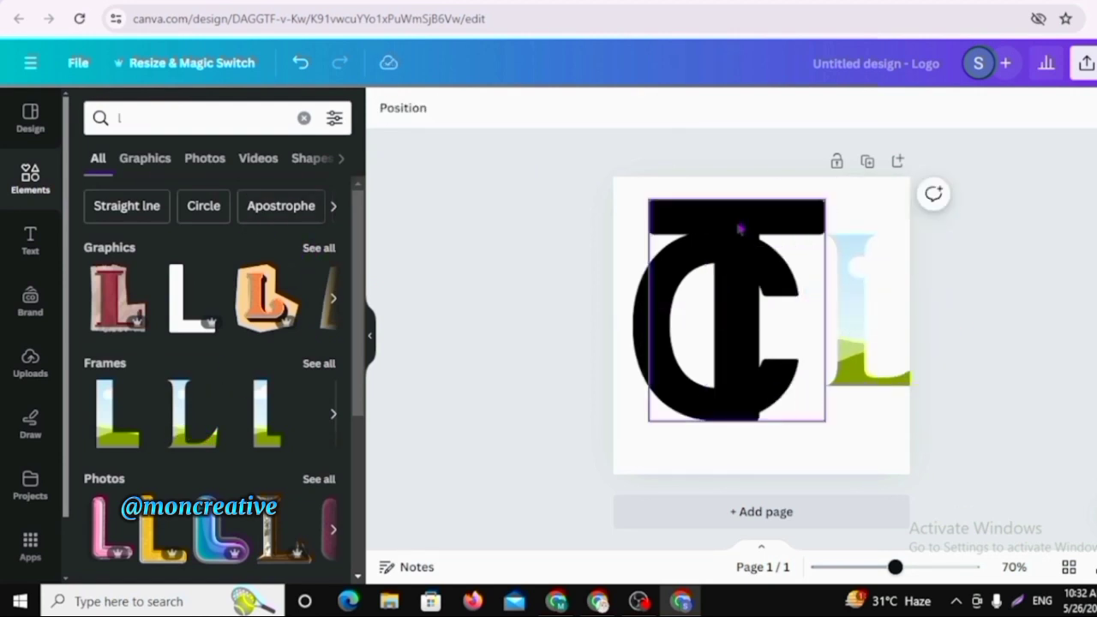
pyautogui.click(540, 109)
pyautogui.click(91, 210)
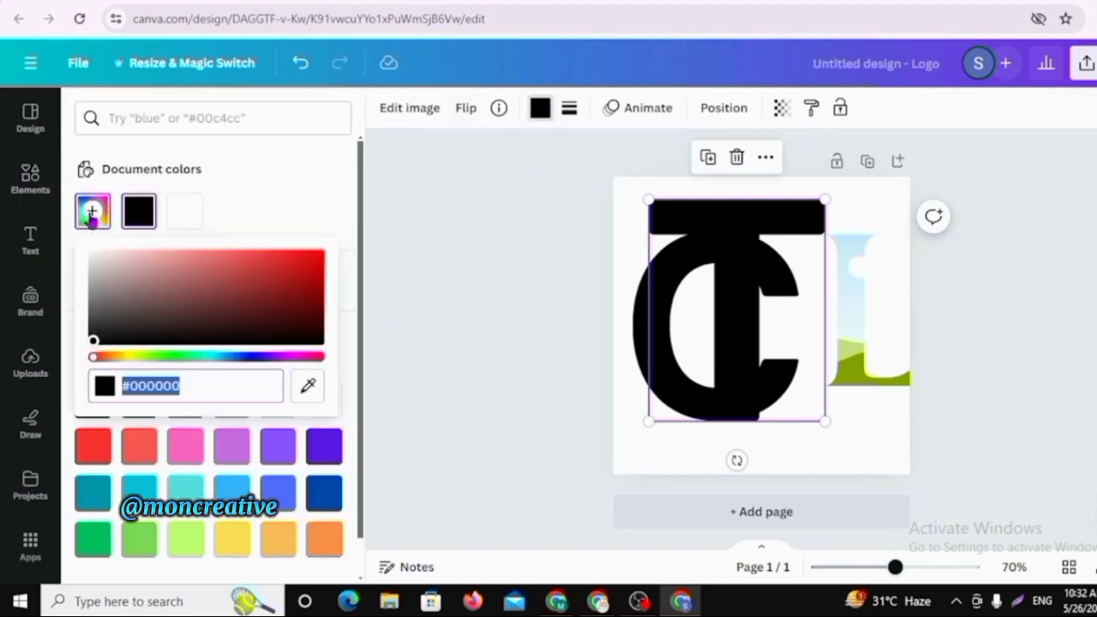
pyautogui.moveTo(93, 341); pyautogui.dragTo(198, 294)
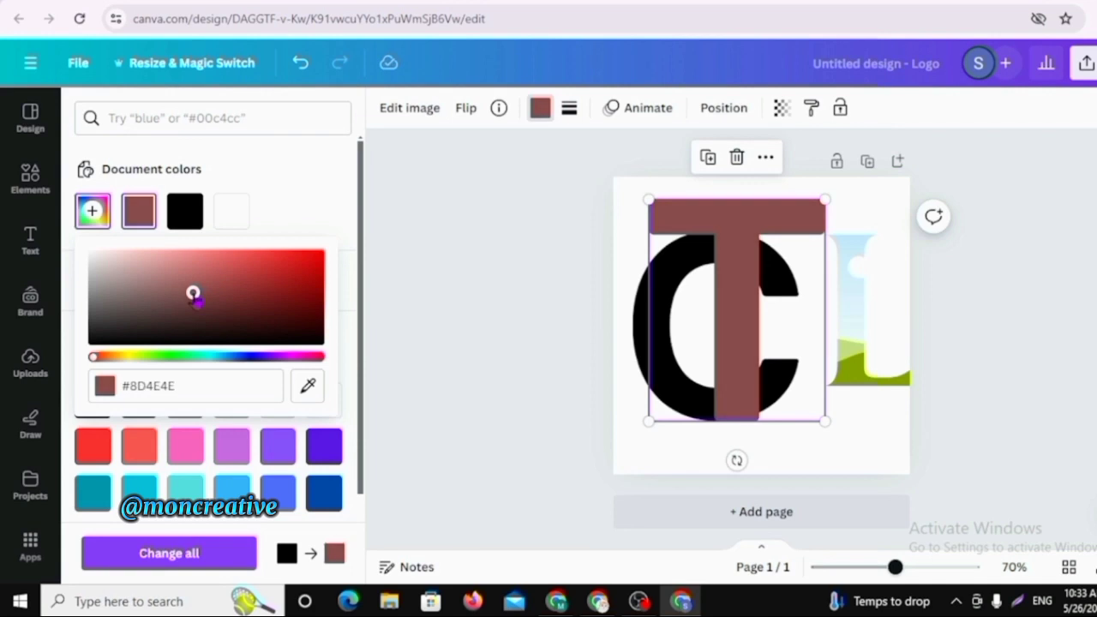
pyautogui.click(535, 293)
pyautogui.click(557, 425)
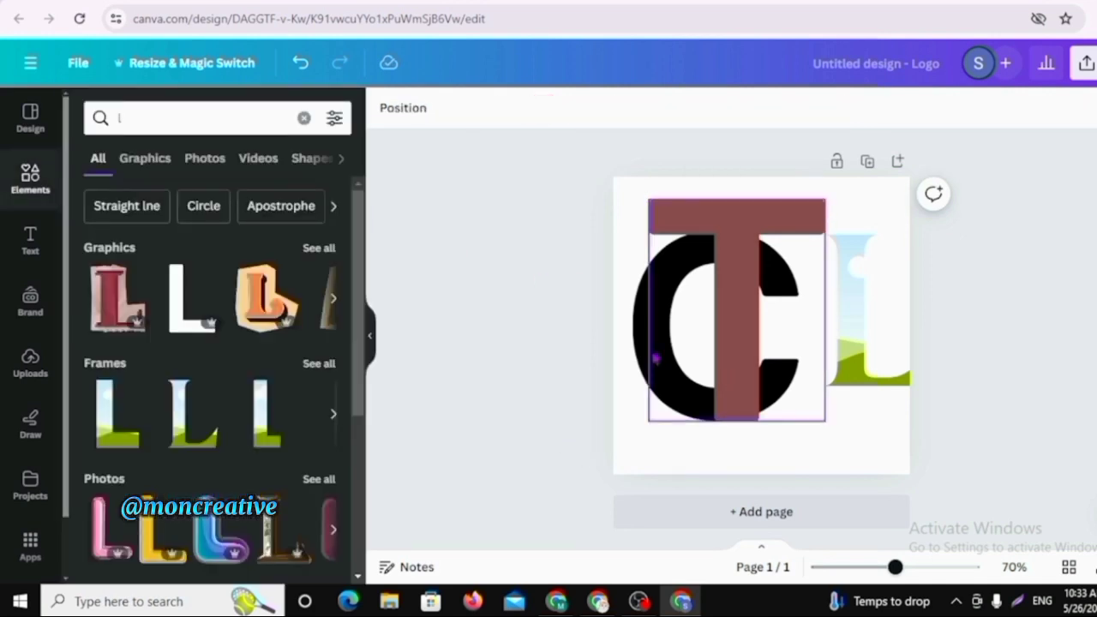
# - Recolor the C to a custom dark brownish gray
pyautogui.click(655, 358)
pyautogui.click(540, 108)
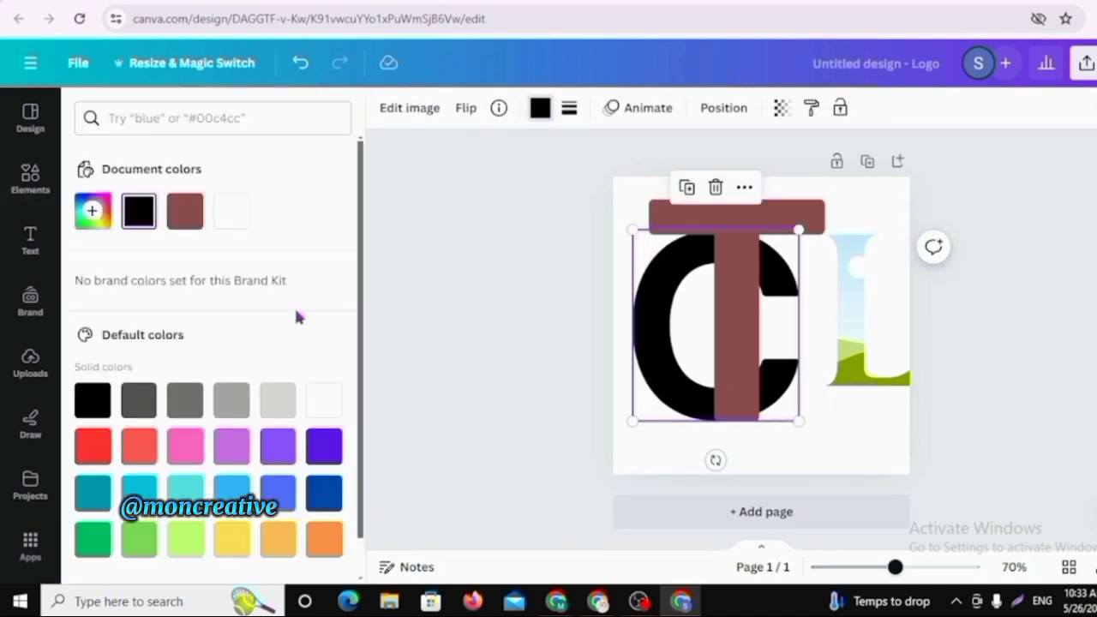
pyautogui.click(91, 211)
pyautogui.click(96, 320)
pyautogui.moveTo(96, 320); pyautogui.dragTo(106, 304)
pyautogui.click(426, 303)
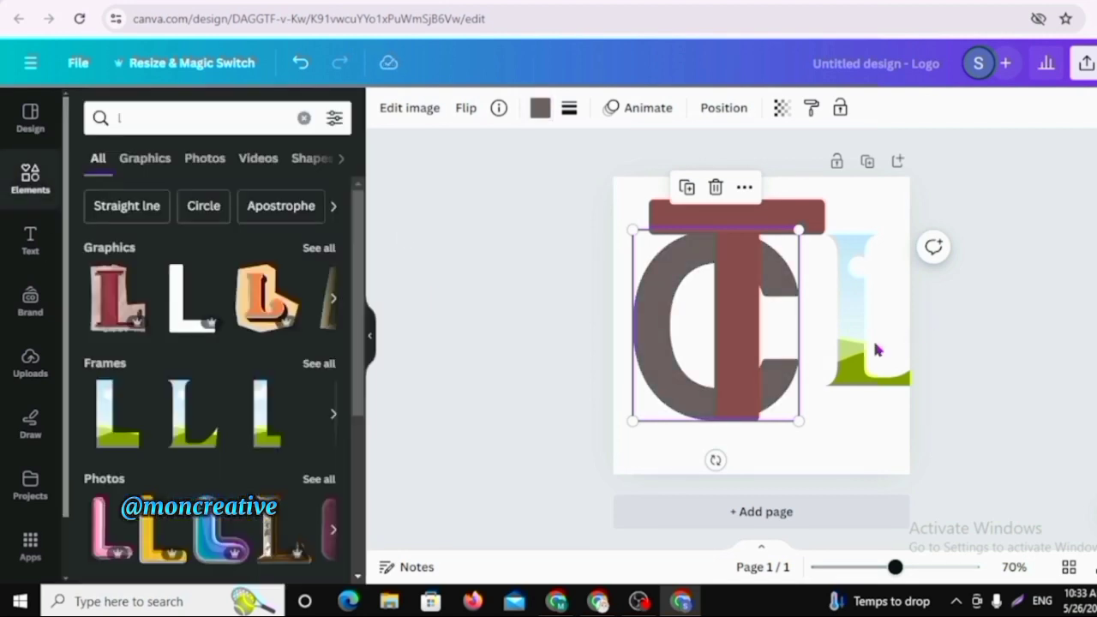
# - Fill the L frame with the brownish gray document color used for the C
pyautogui.click(878, 350)
pyautogui.click(386, 110)
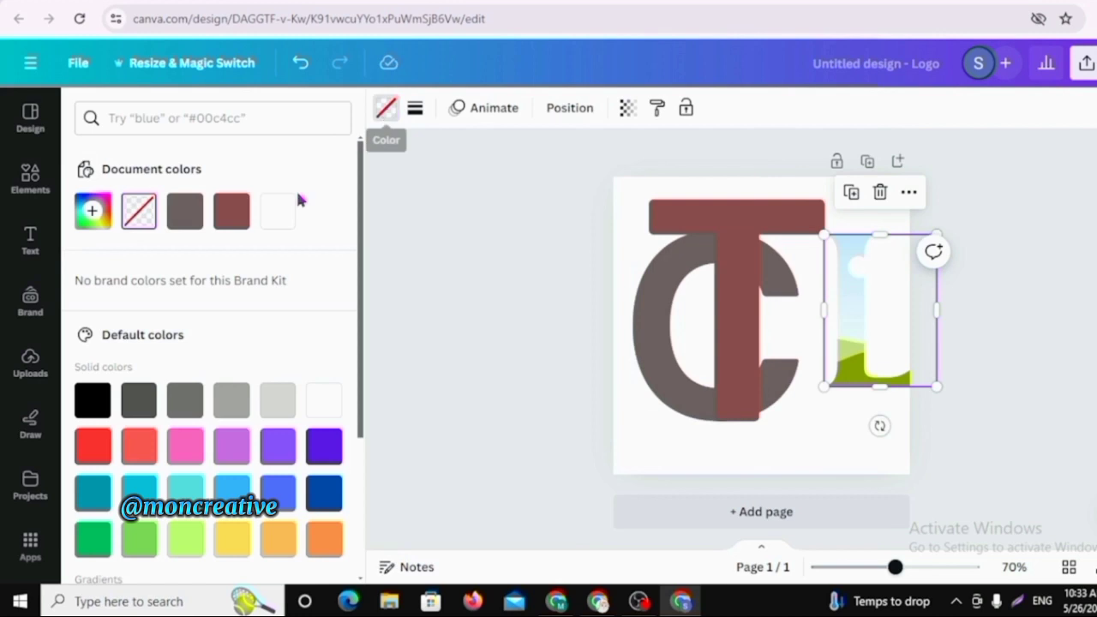
pyautogui.click(187, 213)
pyautogui.click(503, 239)
# - Enlarge the T slightly and shift it over the C so its stem extends below the curve
pyautogui.click(734, 367)
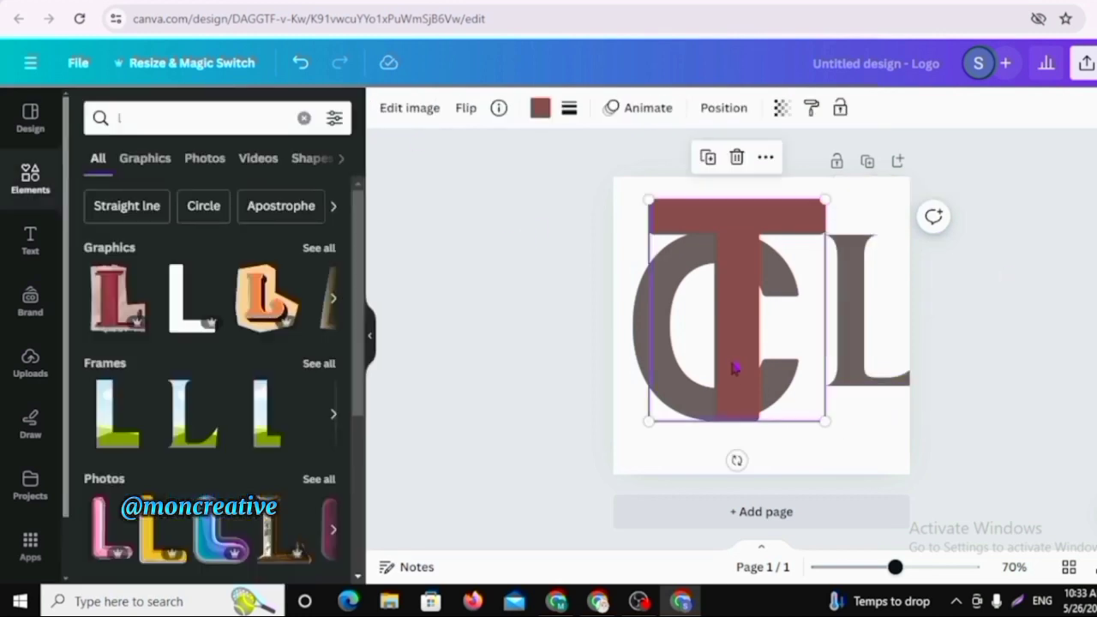
pyautogui.moveTo(649, 420); pyautogui.dragTo(633, 447)
pyautogui.moveTo(728, 387); pyautogui.dragTo(723, 371)
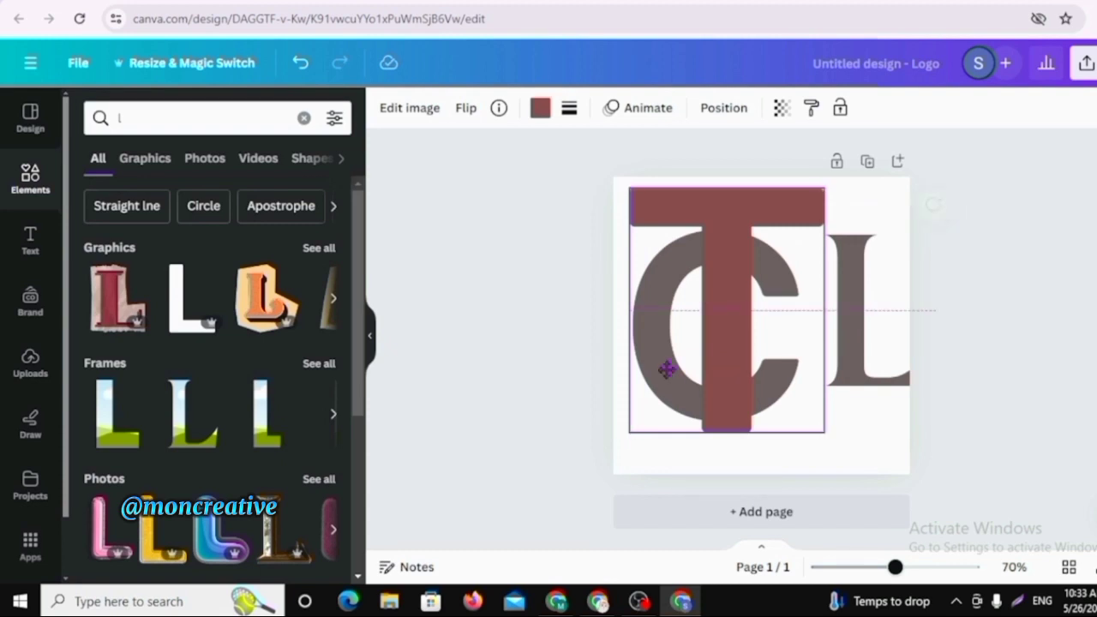
pyautogui.click(669, 373)
pyautogui.click(966, 373)
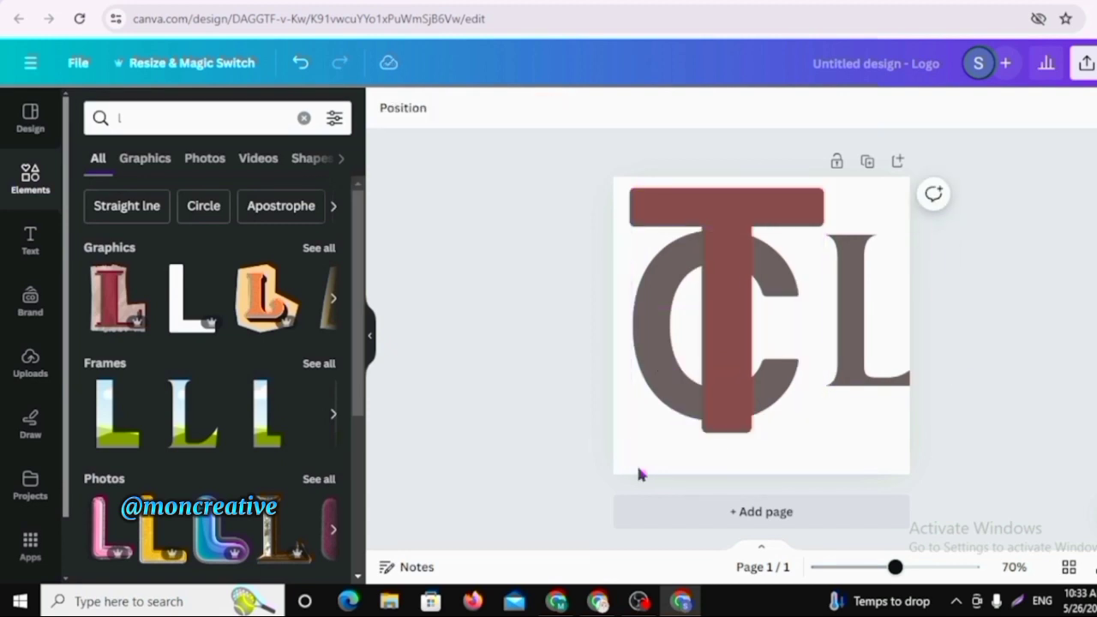
# - Scale down the T and the C to make a more compact overlapping pair
pyautogui.click(637, 435)
pyautogui.moveTo(629, 433); pyautogui.dragTo(648, 390)
pyautogui.click(635, 410)
pyautogui.click(1009, 371)
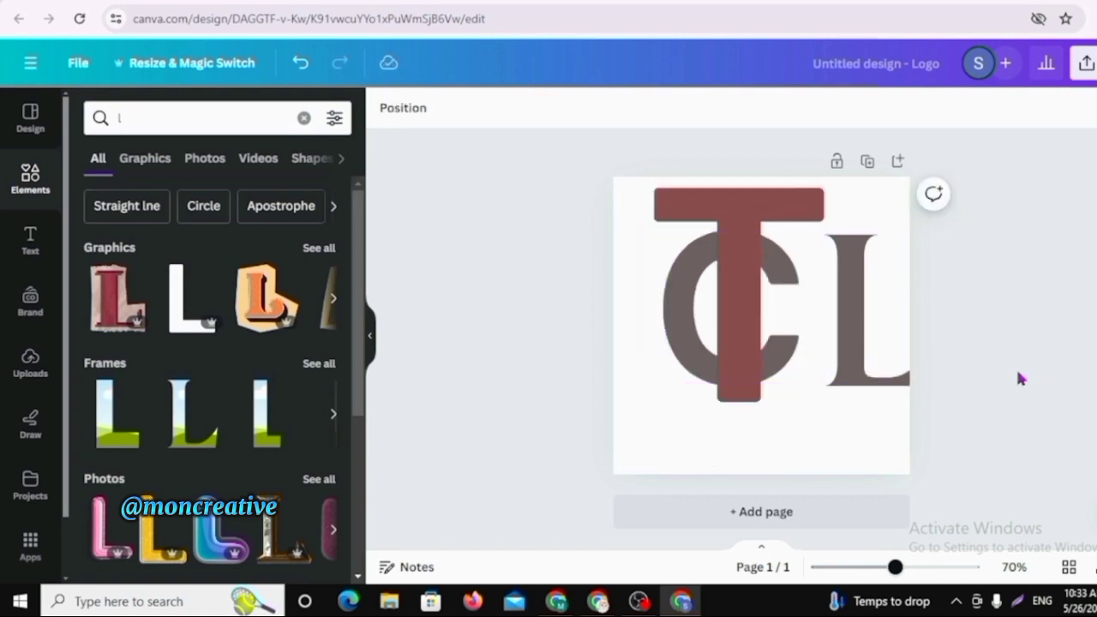
# - Move the L closer to the C and enlarge it
pyautogui.moveTo(859, 345); pyautogui.dragTo(838, 318)
pyautogui.moveTo(796, 361); pyautogui.dragTo(862, 392)
pyautogui.click(1085, 391)
# - Resize and reposition the C and the T so the T's stem runs through the C
pyautogui.moveTo(741, 330); pyautogui.dragTo(731, 360)
pyautogui.moveTo(643, 434); pyautogui.dragTo(725, 368)
pyautogui.moveTo(679, 321); pyautogui.dragTo(622, 326)
pyautogui.moveTo(772, 301); pyautogui.dragTo(782, 328)
pyautogui.moveTo(717, 380); pyautogui.dragTo(662, 452)
pyautogui.moveTo(741, 405); pyautogui.dragTo(746, 360)
pyautogui.moveTo(633, 343); pyautogui.dragTo(690, 351)
# - Move the L against the open side of the C and reduce its size and width toward the canvas edge
pyautogui.moveTo(877, 375); pyautogui.dragTo(836, 358)
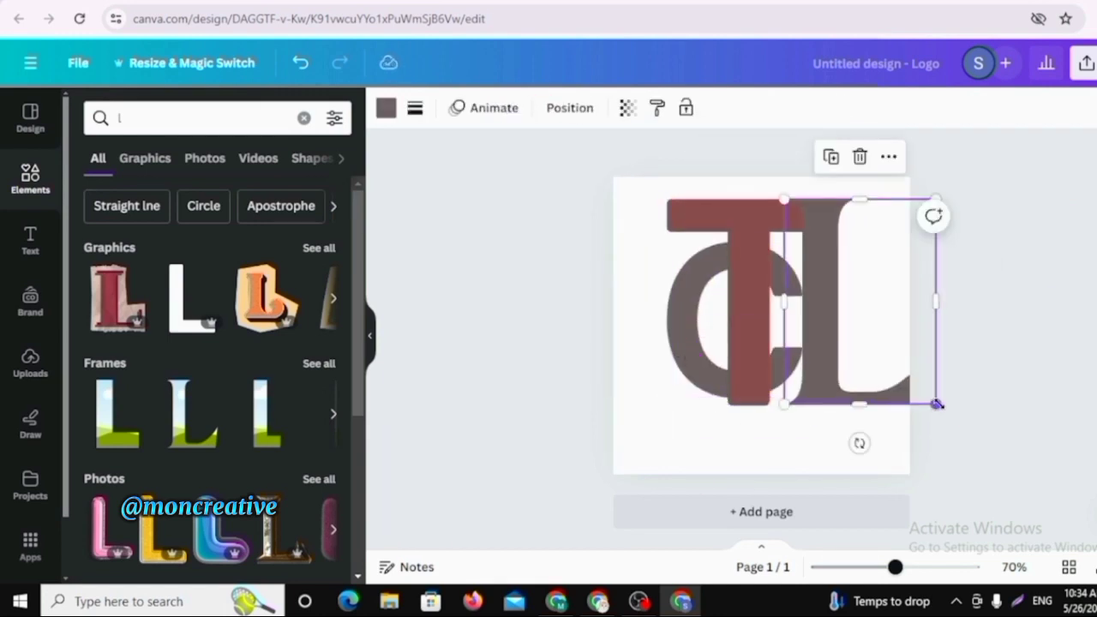
pyautogui.moveTo(936, 403); pyautogui.dragTo(926, 392)
pyautogui.moveTo(926, 296); pyautogui.dragTo(904, 297)
pyautogui.click(947, 313)
# - Nudge the T toward the C and fine-tune the L's position and size
pyautogui.moveTo(748, 352); pyautogui.dragTo(734, 351)
pyautogui.click(975, 365)
pyautogui.click(855, 387)
pyautogui.moveTo(855, 387); pyautogui.dragTo(861, 386)
pyautogui.moveTo(793, 391); pyautogui.dragTo(801, 420)
pyautogui.moveTo(910, 311); pyautogui.dragTo(904, 313)
# - Resize and realign the T, C and L so the C's open ends meet the L's stem
pyautogui.click(603, 281)
pyautogui.click(733, 342)
pyautogui.moveTo(653, 405); pyautogui.dragTo(665, 389)
pyautogui.click(599, 390)
pyautogui.moveTo(738, 374); pyautogui.dragTo(778, 374)
pyautogui.moveTo(688, 329); pyautogui.dragTo(673, 325)
pyautogui.moveTo(775, 294); pyautogui.dragTo(728, 300)
pyautogui.moveTo(741, 333); pyautogui.dragTo(732, 333)
pyautogui.moveTo(803, 387); pyautogui.dragTo(793, 385)
# - Bring the T to the front of the other letters and scale it down slightly over the C
pyautogui.click(710, 211)
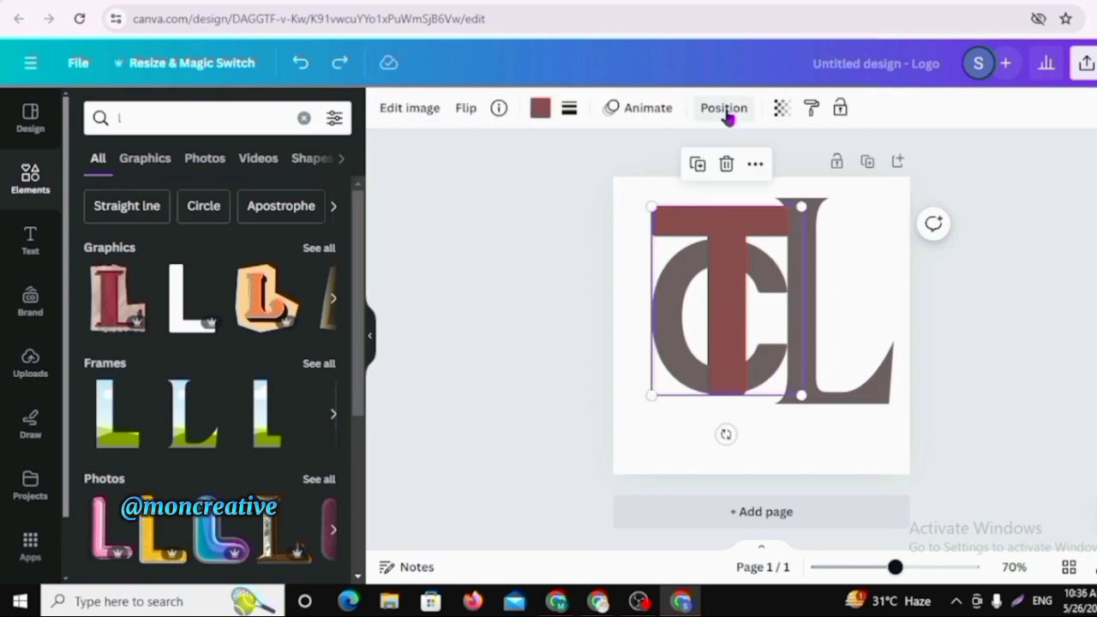
pyautogui.click(724, 108)
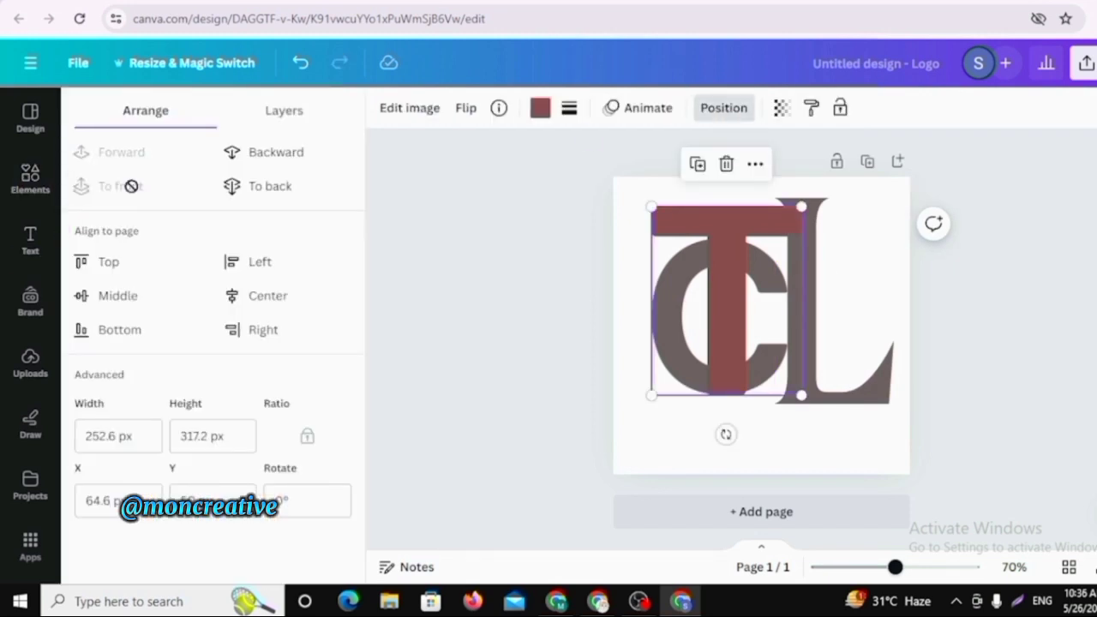
pyautogui.click(528, 229)
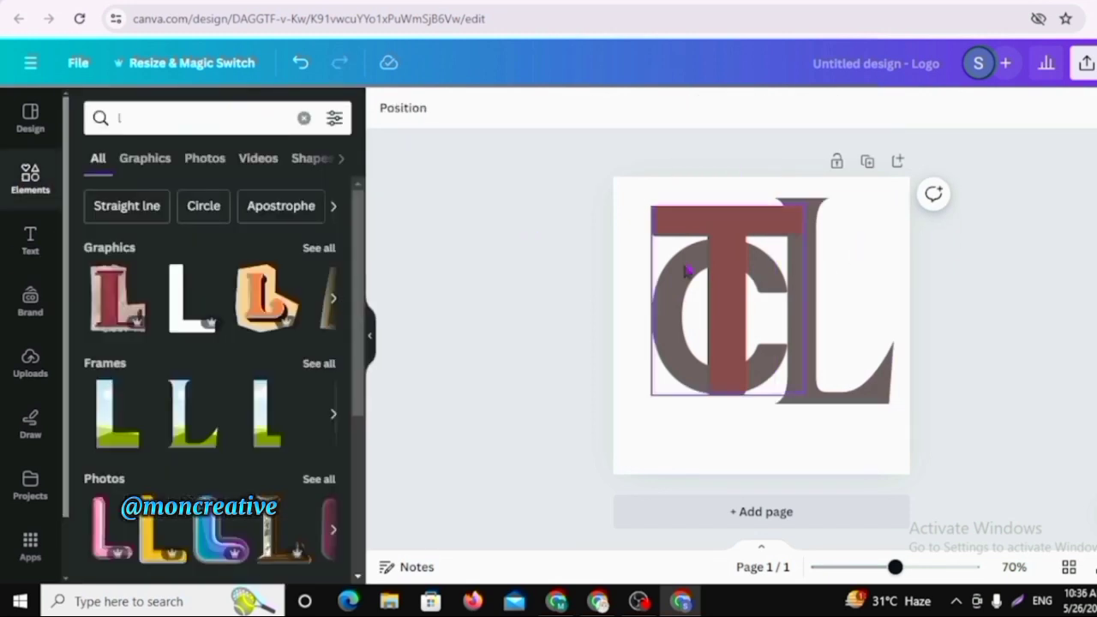
pyautogui.click(678, 360)
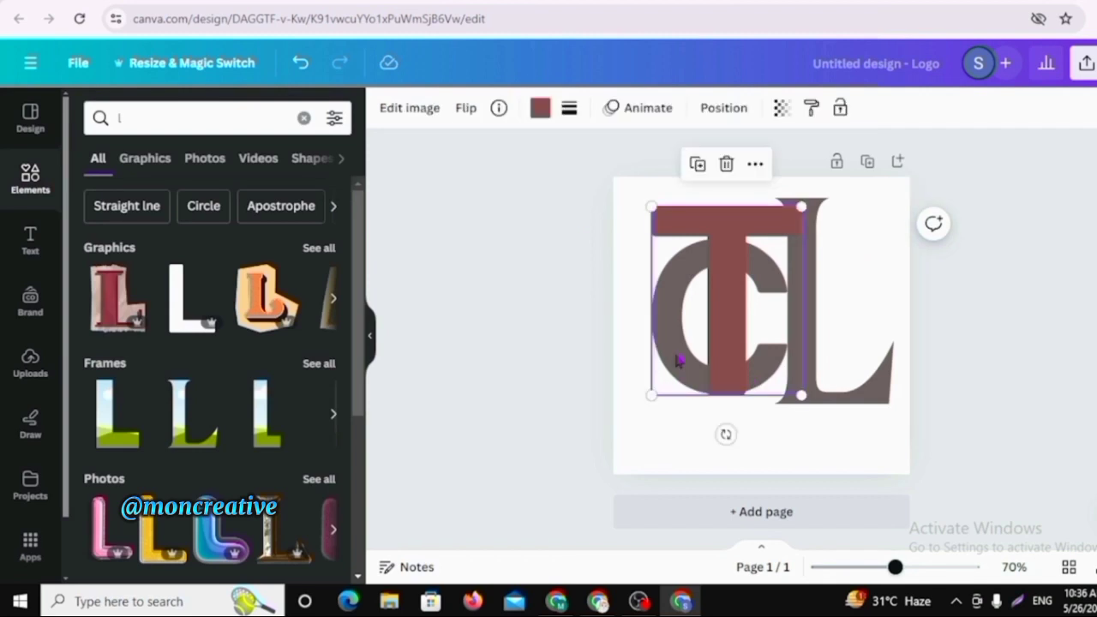
pyautogui.moveTo(651, 394); pyautogui.dragTo(661, 383)
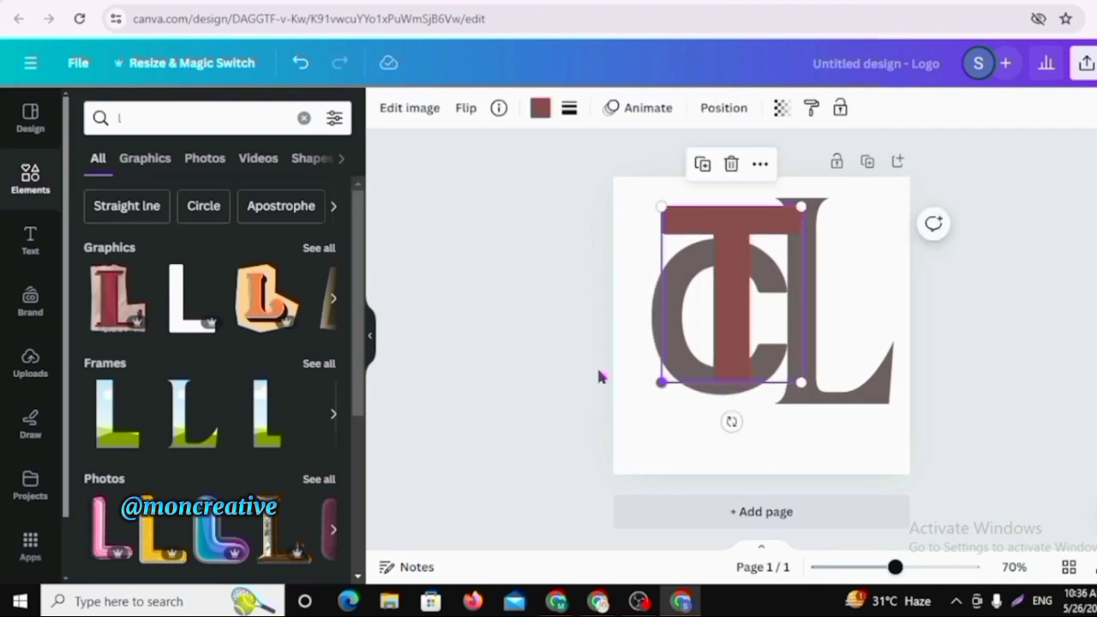
# - Duplicate the C, add a second page and move the copy onto it
pyautogui.click(526, 345)
pyautogui.click(660, 321)
pyautogui.click(693, 197)
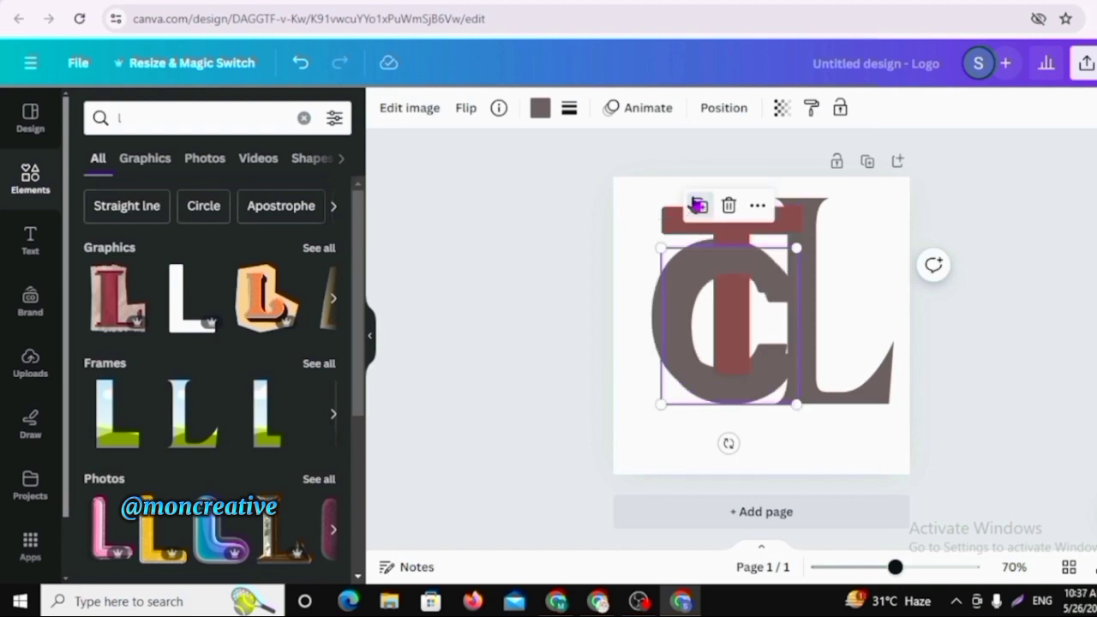
pyautogui.click(745, 512)
pyautogui.scroll(3, 634, 225)
pyautogui.moveTo(652, 225); pyautogui.dragTo(711, 498)
# - Enlarge the T on page 1 so its stem extends down to the L's base
pyautogui.scroll(2, 761, 340)
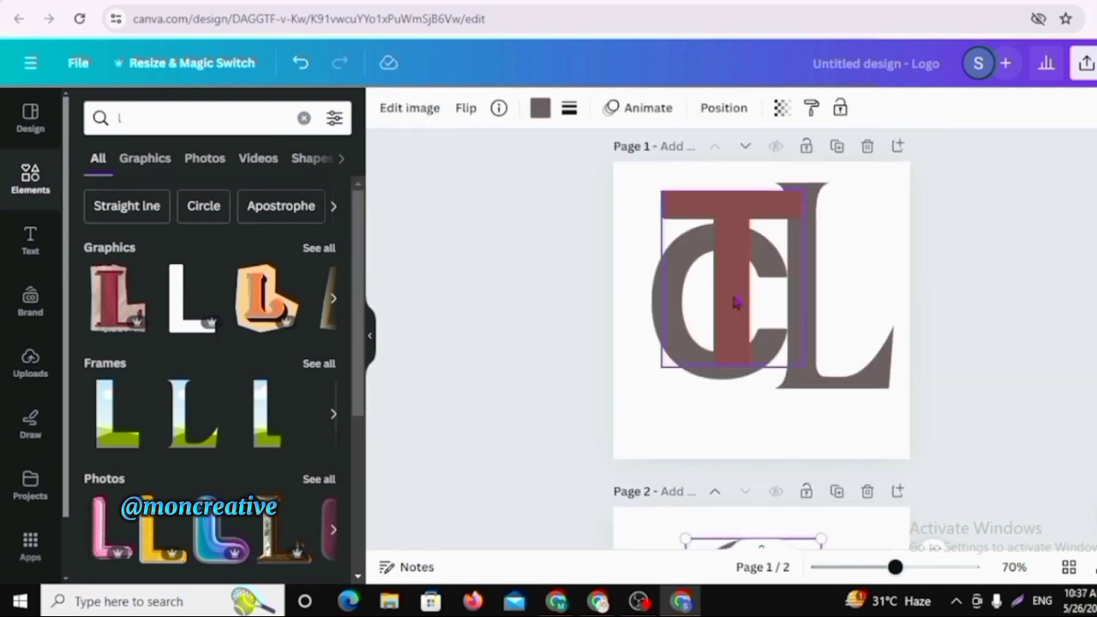
pyautogui.moveTo(661, 369); pyautogui.dragTo(657, 399)
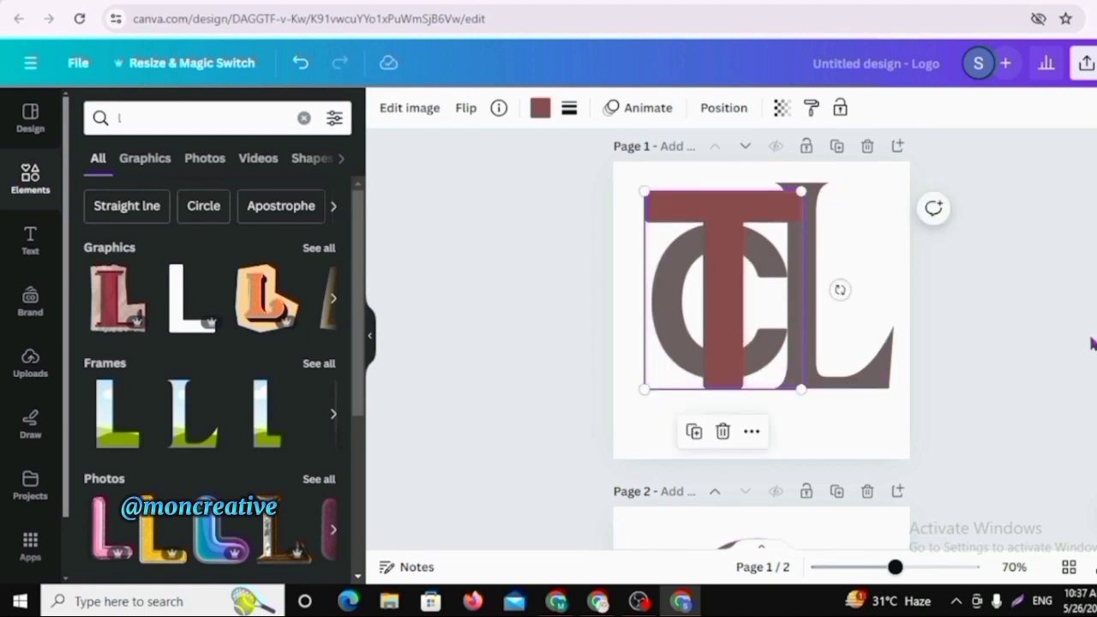
pyautogui.click(1092, 340)
# - Download only page 2 with the C as a PNG with a transparent background
pyautogui.scroll(-2, 761, 340)
pyautogui.scroll(-2, 762, 386)
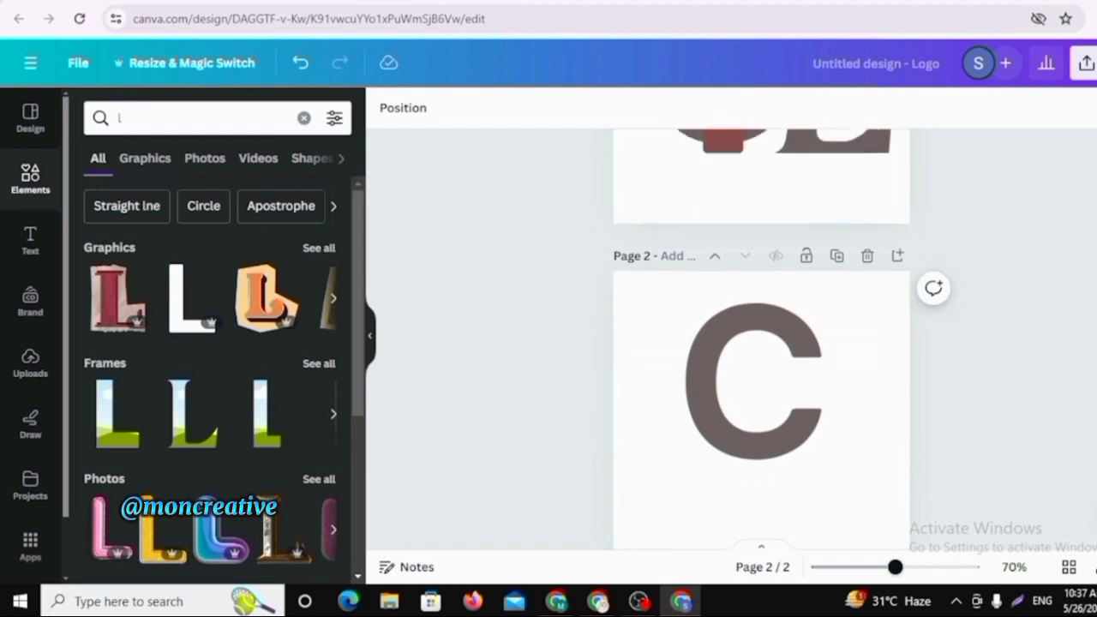
pyautogui.click(770, 405)
pyautogui.click(1087, 62)
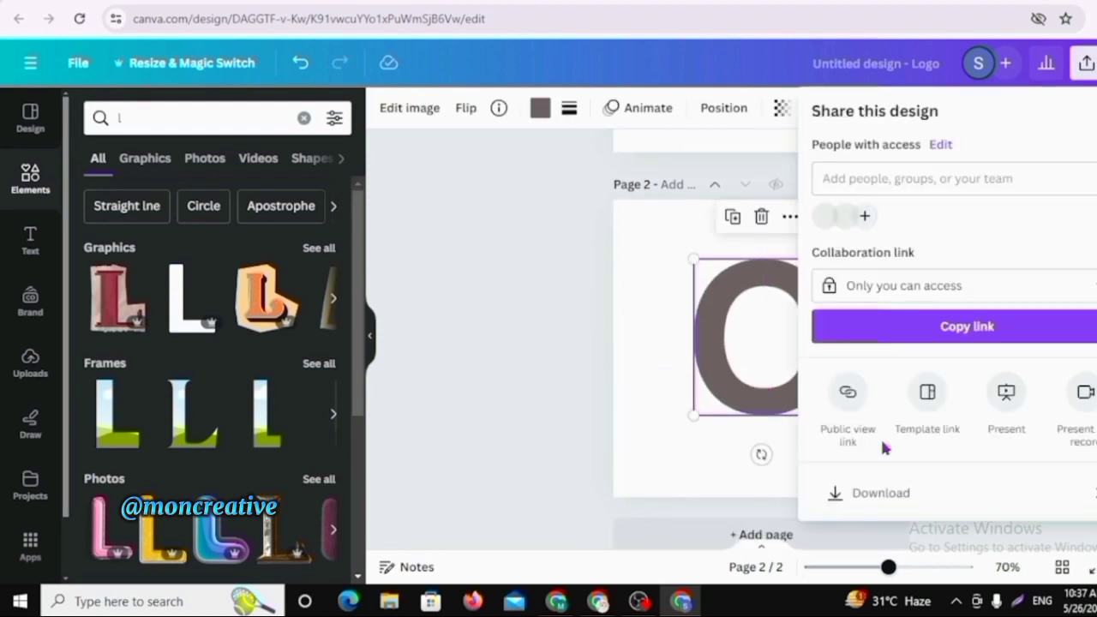
pyautogui.click(881, 489)
pyautogui.click(974, 385)
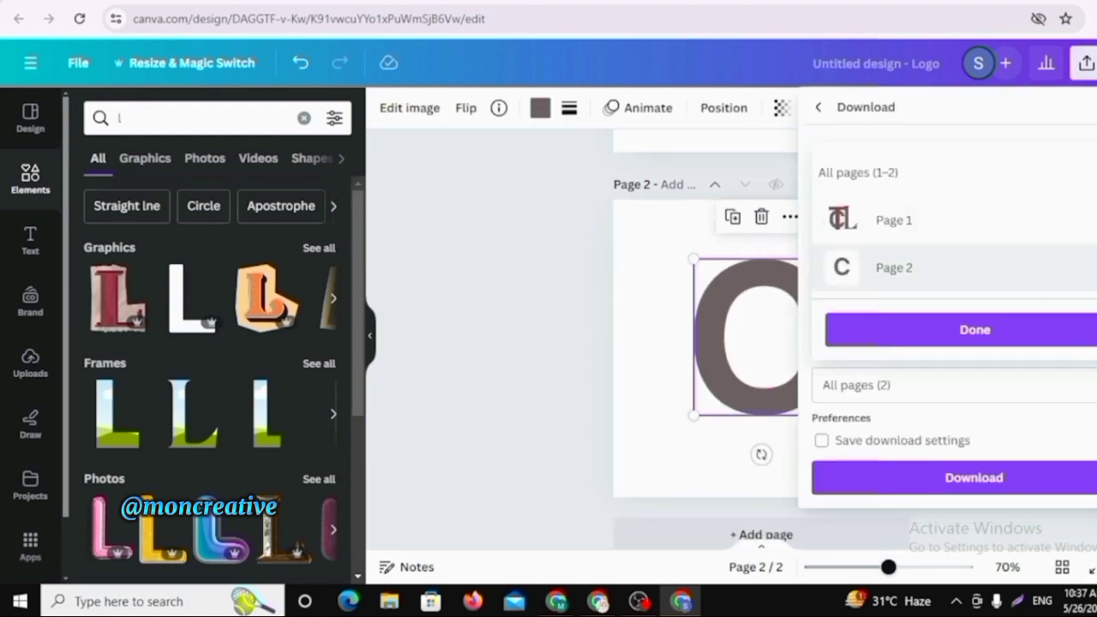
pyautogui.click(974, 267)
pyautogui.click(974, 221)
pyautogui.click(964, 331)
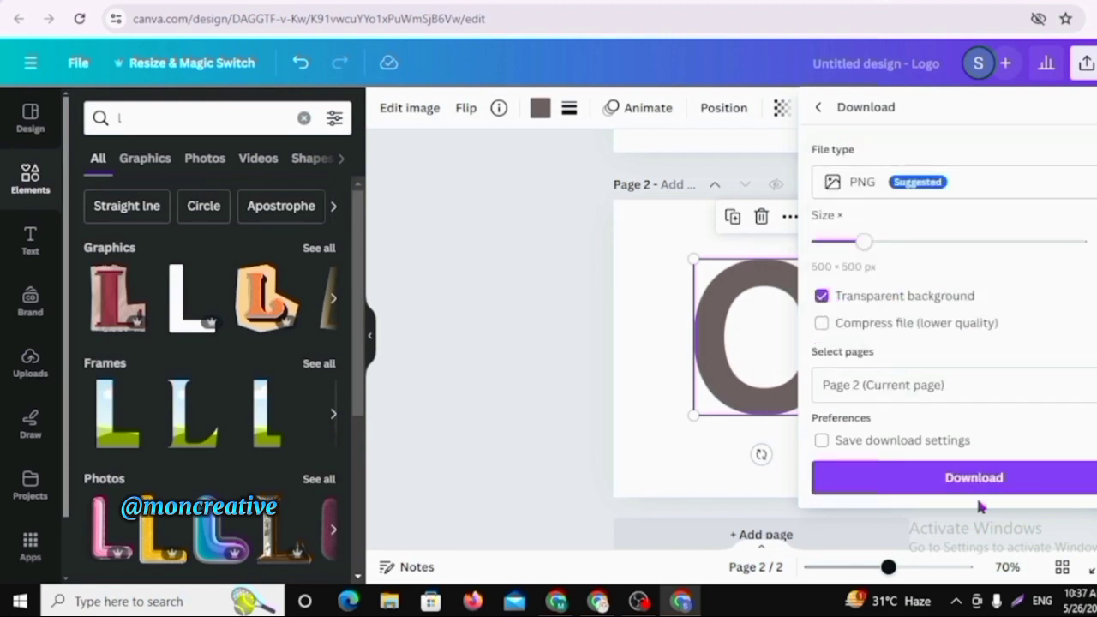
pyautogui.click(974, 477)
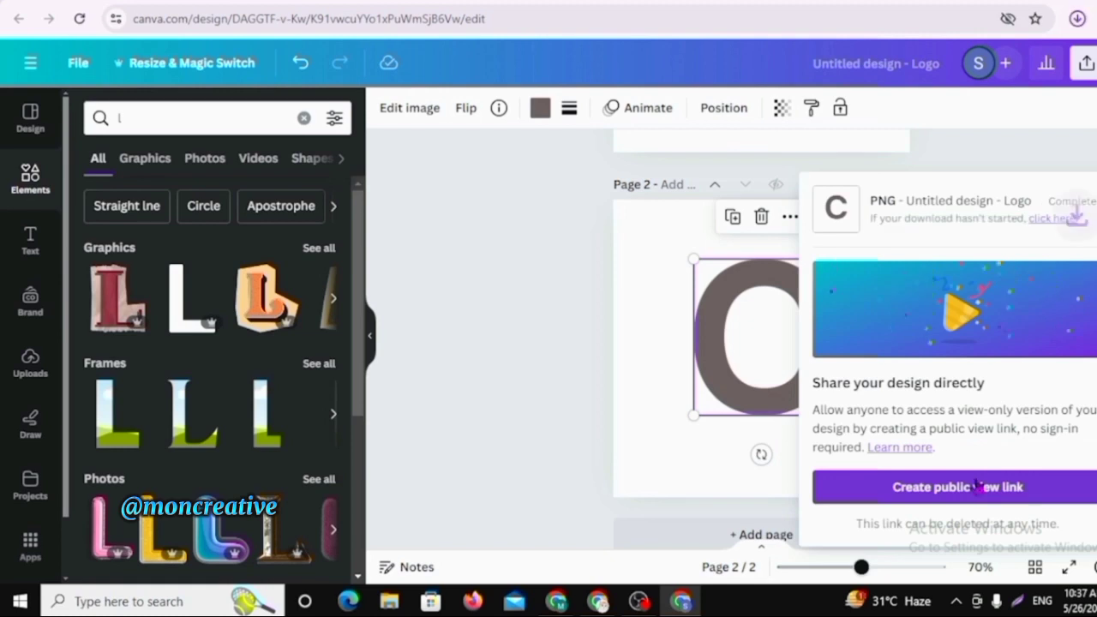
pyautogui.click(535, 277)
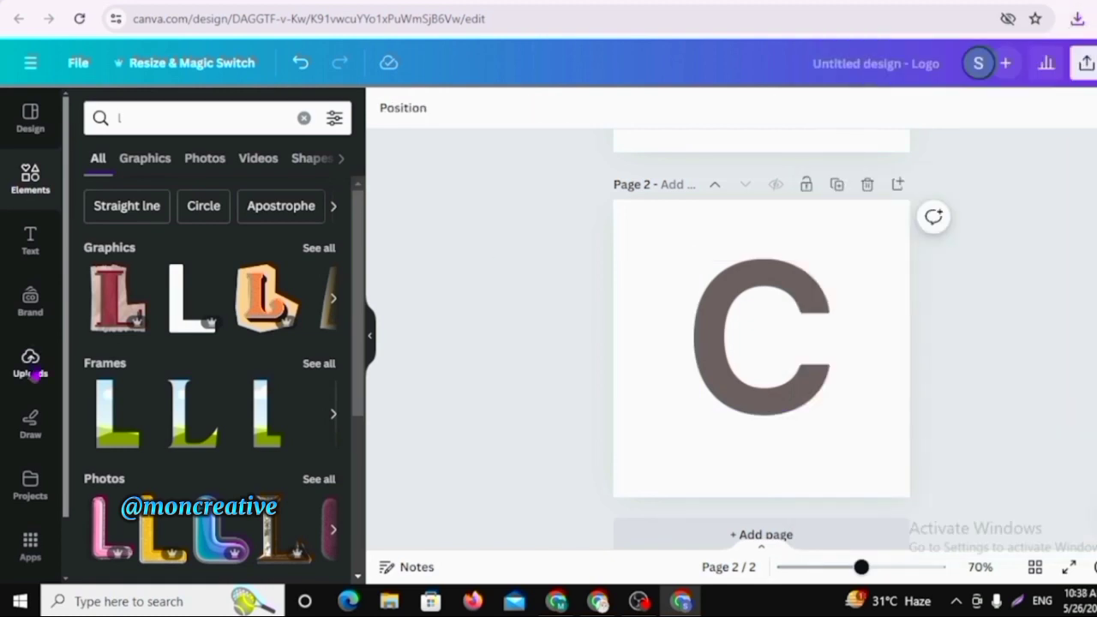
# - Upload the downloaded Untitled design (4) PNG to the image library and delete page 2
pyautogui.click(31, 365)
pyautogui.click(209, 157)
pyautogui.click(142, 108)
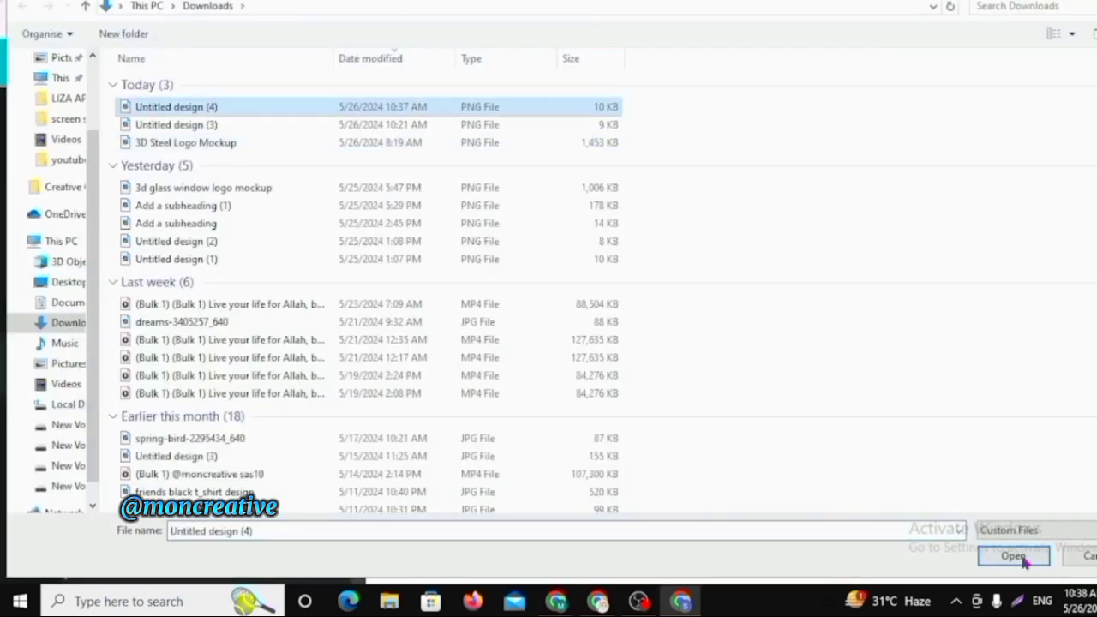
pyautogui.click(1014, 556)
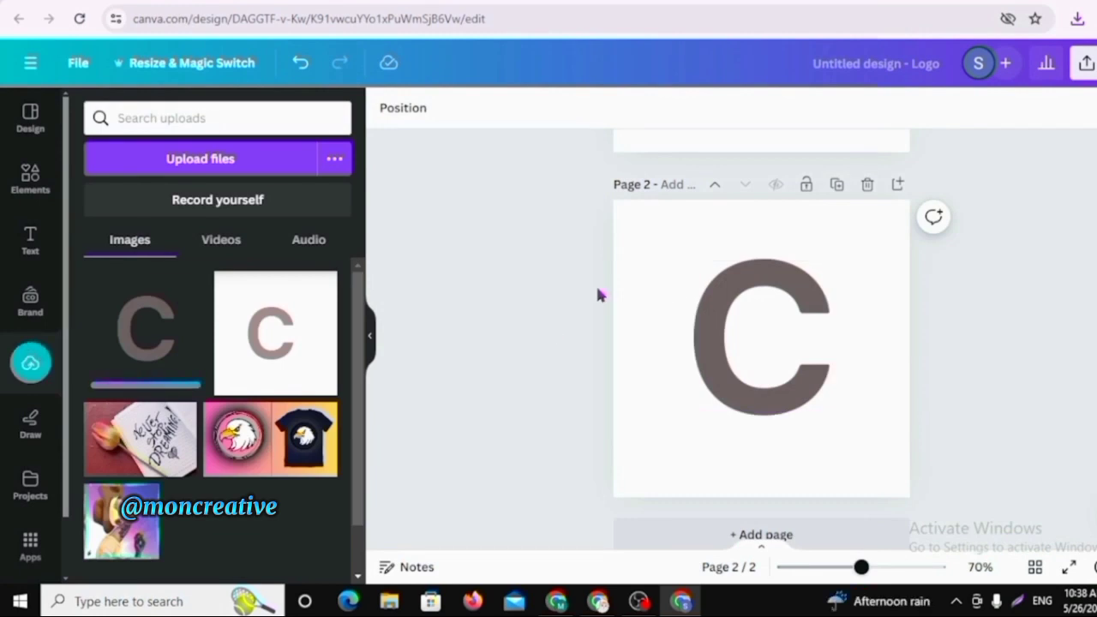
pyautogui.scroll(3, 554, 331)
pyautogui.click(867, 355)
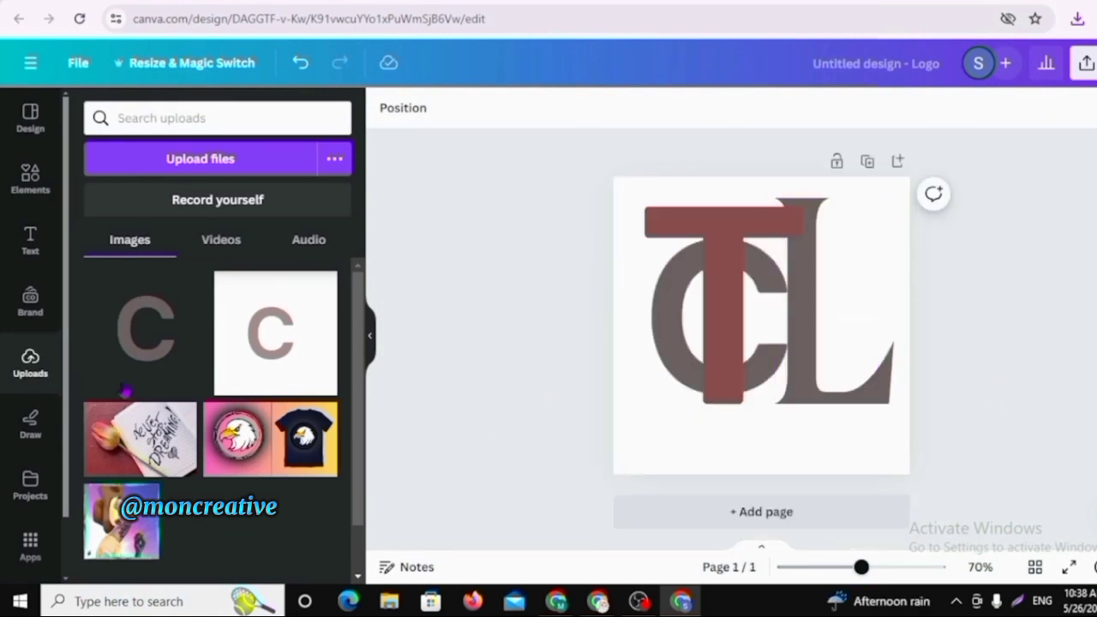
# - Add the uploaded C to the page, crop its sides and align it over the original C and the T
pyautogui.click(142, 333)
pyautogui.moveTo(743, 343); pyautogui.dragTo(683, 314)
pyautogui.moveTo(705, 383); pyautogui.dragTo(705, 453)
pyautogui.moveTo(707, 282); pyautogui.dragTo(712, 249)
pyautogui.moveTo(723, 433); pyautogui.dragTo(738, 536)
pyautogui.moveTo(676, 372); pyautogui.dragTo(659, 329)
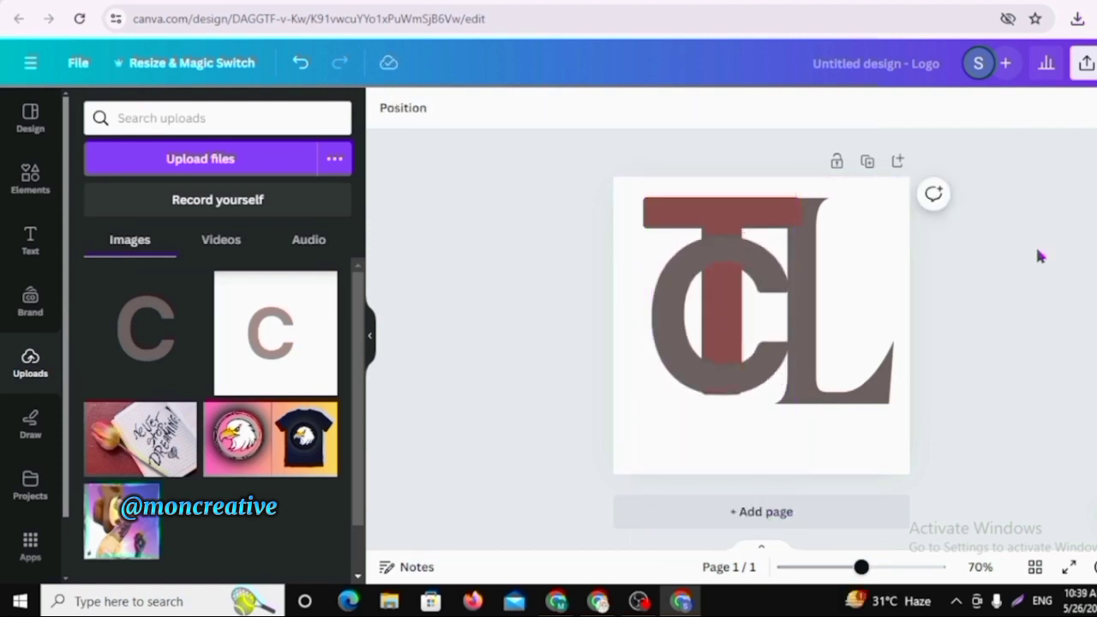
# - Crop away the lower half of the uploaded C so only its upper arc covers the T's stem, and realign it with the original C
pyautogui.click(690, 210)
pyautogui.moveTo(690, 210); pyautogui.dragTo(692, 211)
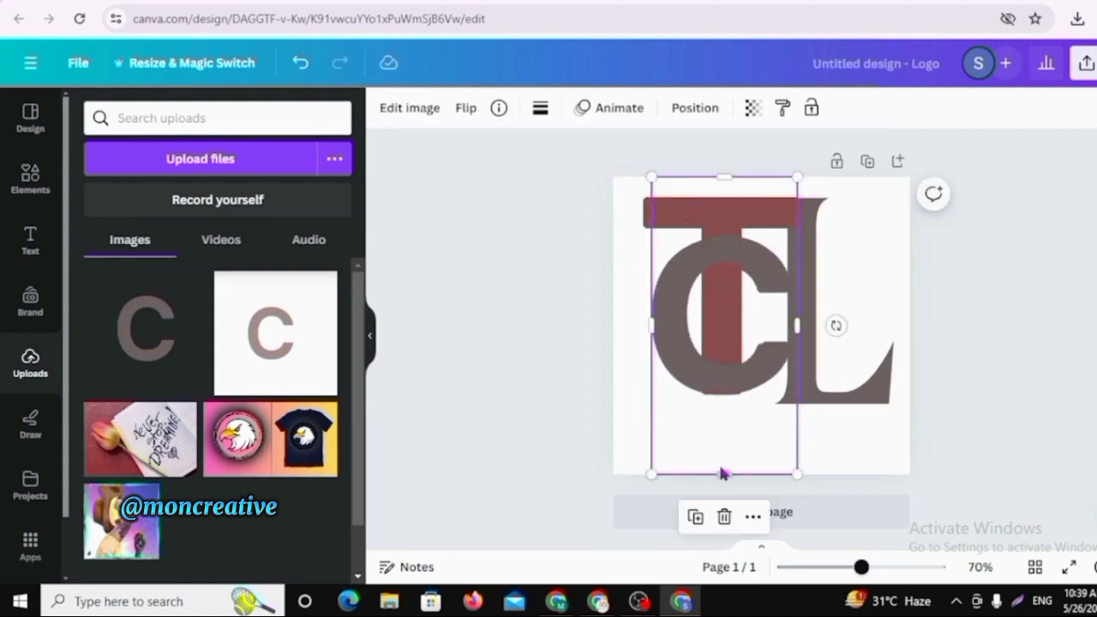
pyautogui.moveTo(726, 474); pyautogui.dragTo(720, 323)
pyautogui.moveTo(690, 287); pyautogui.dragTo(682, 273)
pyautogui.click(948, 310)
pyautogui.click(687, 275)
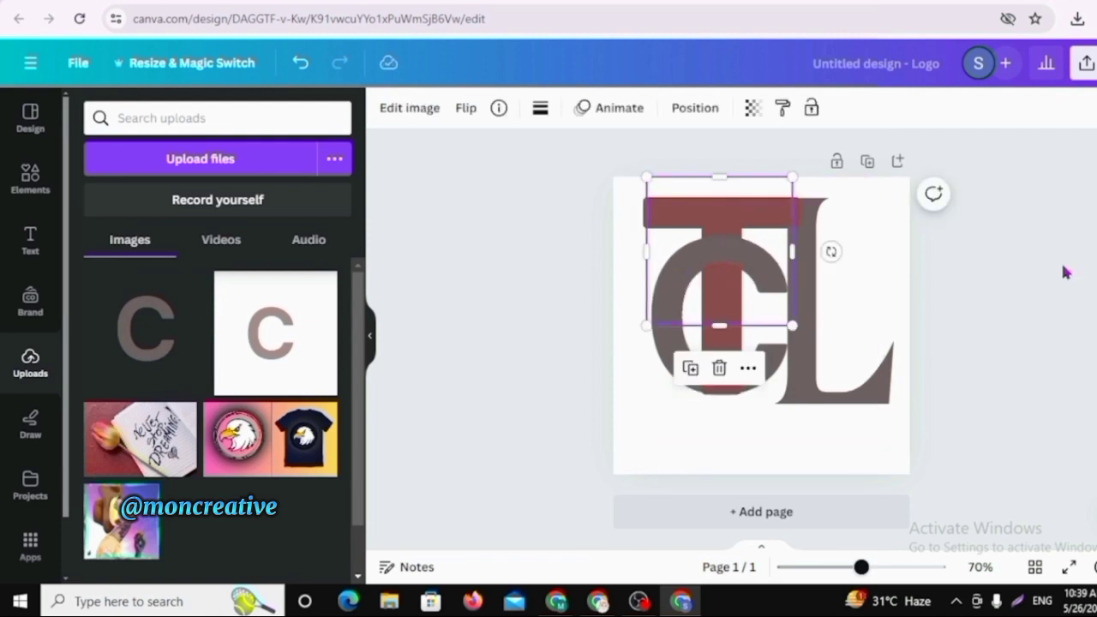
pyautogui.click(1066, 272)
# - Nudge the T slightly down and the L slightly toward the C
pyautogui.moveTo(721, 376); pyautogui.dragTo(719, 380)
pyautogui.click(1003, 368)
pyautogui.moveTo(806, 372); pyautogui.dragTo(804, 365)
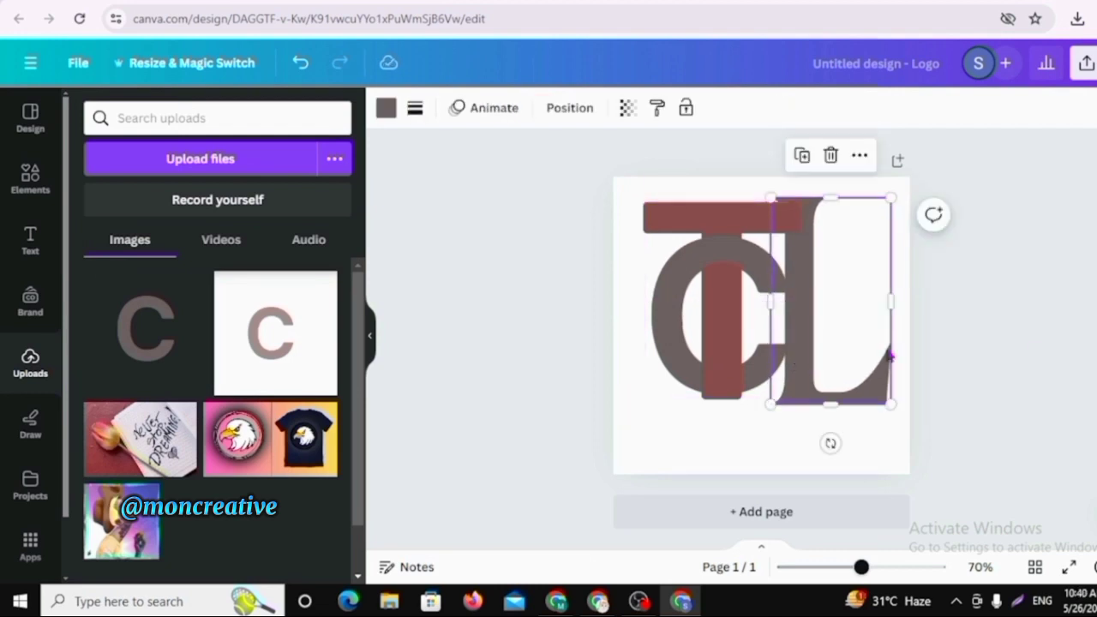
pyautogui.click(1051, 354)
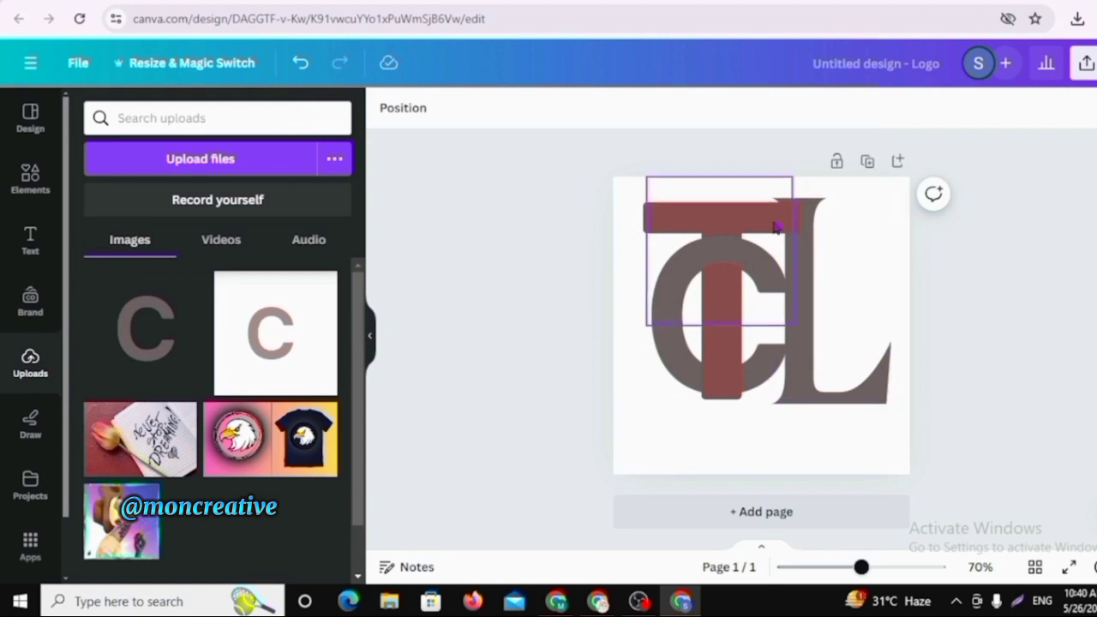
# - Add a square shape and fit it onto the end of the T's bar, extending the bar across the L's stem
pyautogui.click(34, 184)
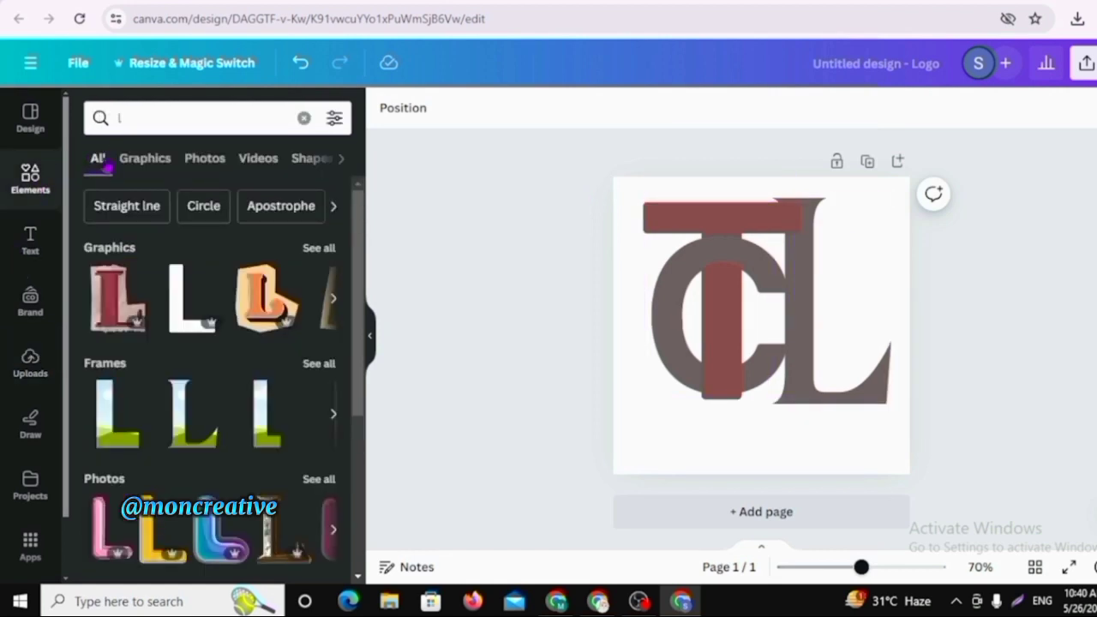
pyautogui.click(30, 178)
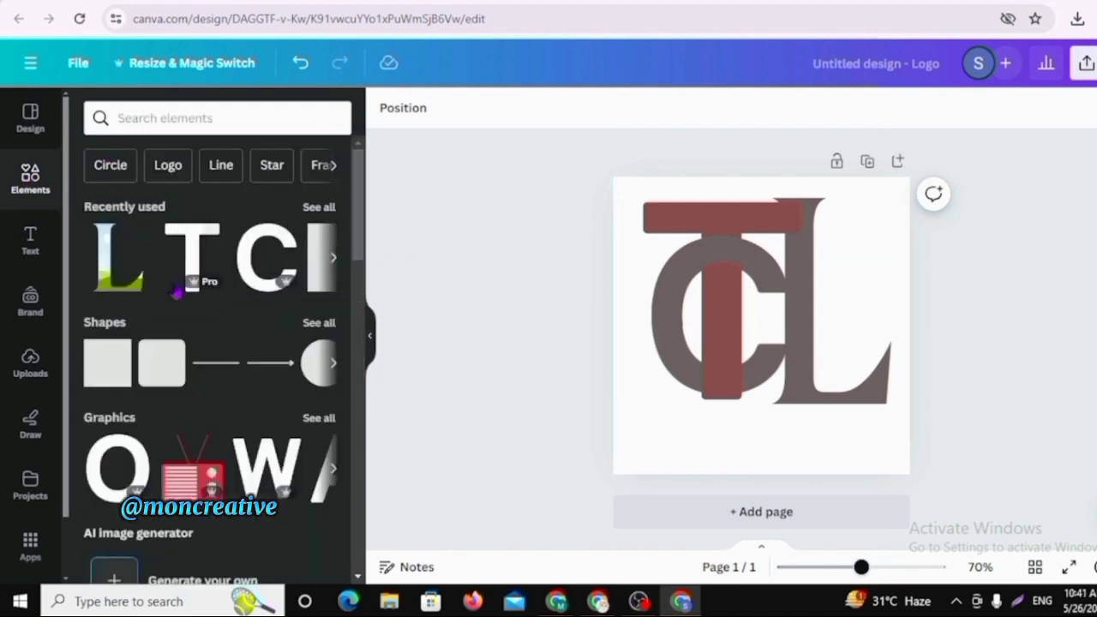
pyautogui.click(101, 383)
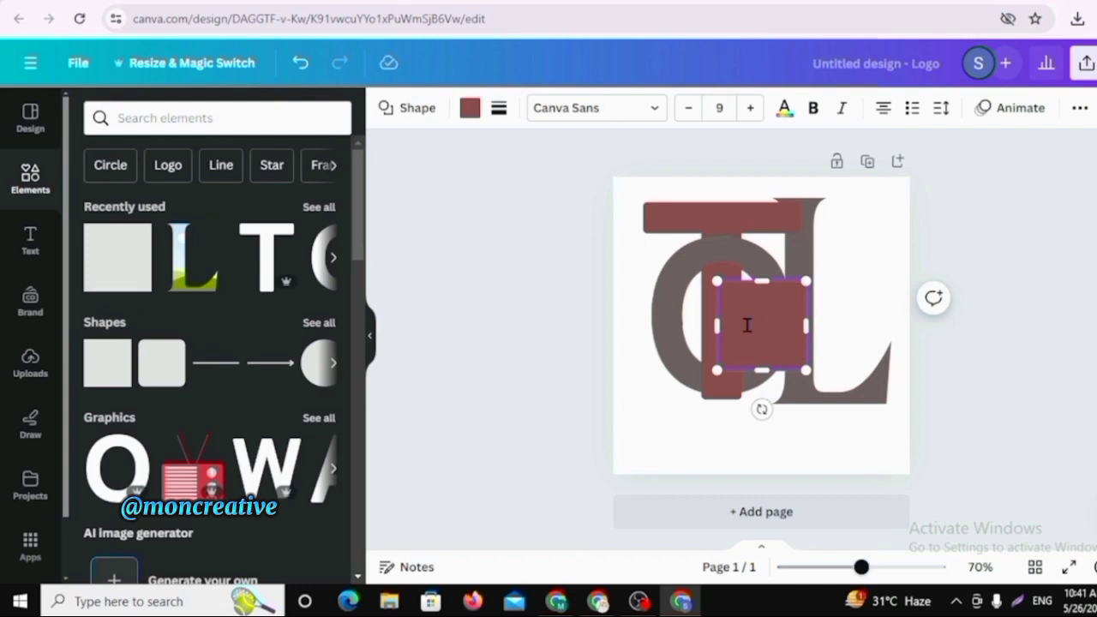
pyautogui.moveTo(782, 346); pyautogui.dragTo(820, 235)
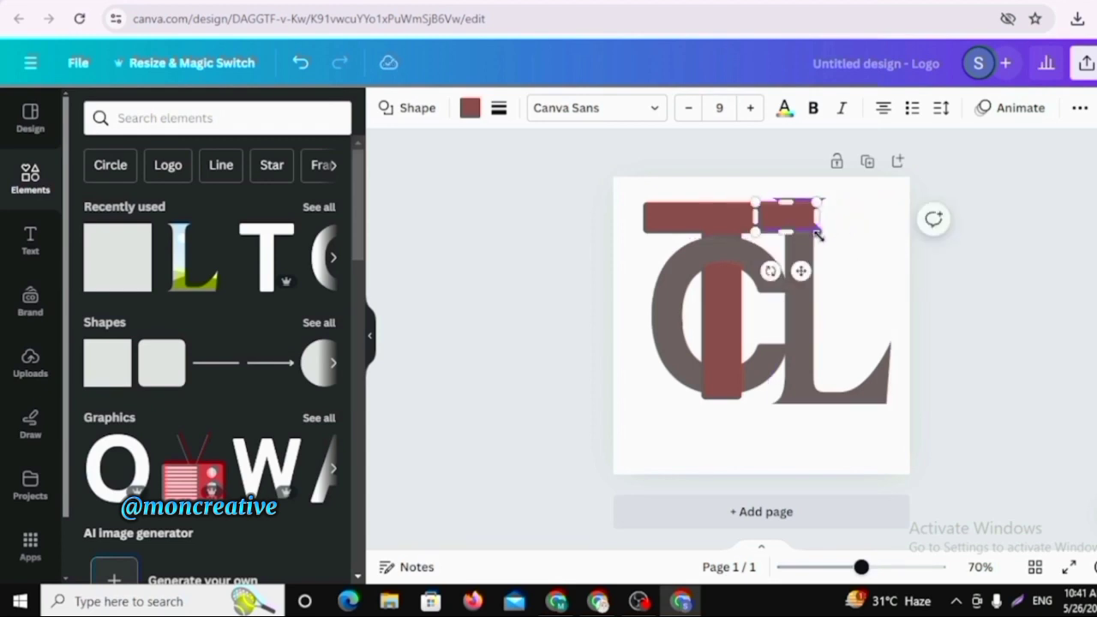
pyautogui.click(1031, 290)
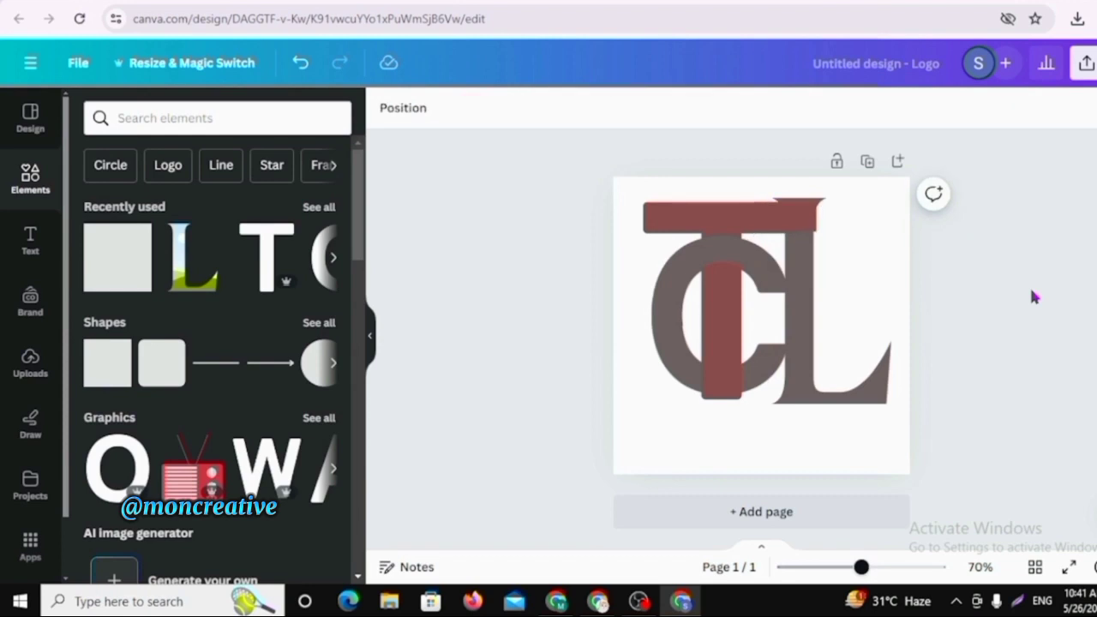
# - Move the L up so its base lines up with the foot of the T
pyautogui.click(870, 399)
pyautogui.click(985, 393)
pyautogui.click(881, 397)
pyautogui.moveTo(865, 392); pyautogui.dragTo(876, 387)
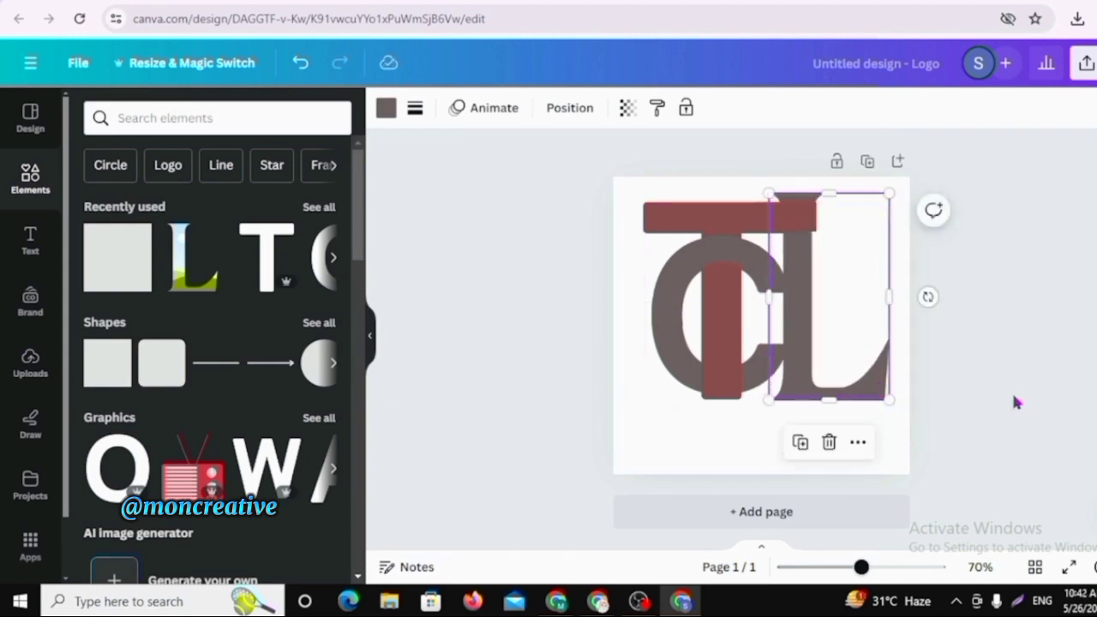
pyautogui.click(1023, 400)
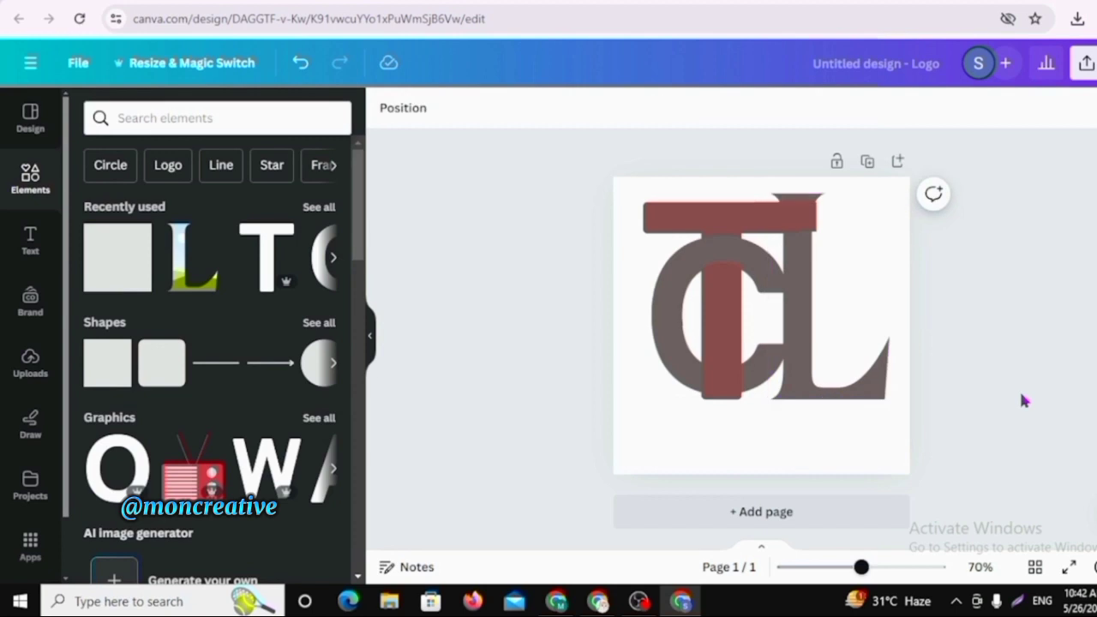
# - Fine-tune the end of the bar extension against the L's stem and the alignment of the C with the T
pyautogui.click(819, 220)
pyautogui.moveTo(813, 218); pyautogui.dragTo(813, 217)
pyautogui.click(1035, 277)
pyautogui.click(660, 344)
pyautogui.moveTo(660, 344); pyautogui.dragTo(666, 350)
pyautogui.moveTo(725, 367); pyautogui.dragTo(725, 371)
pyautogui.click(972, 390)
# - Group all the monogram pieces, scale the group down and center it on the page
pyautogui.moveTo(629, 194); pyautogui.dragTo(896, 417)
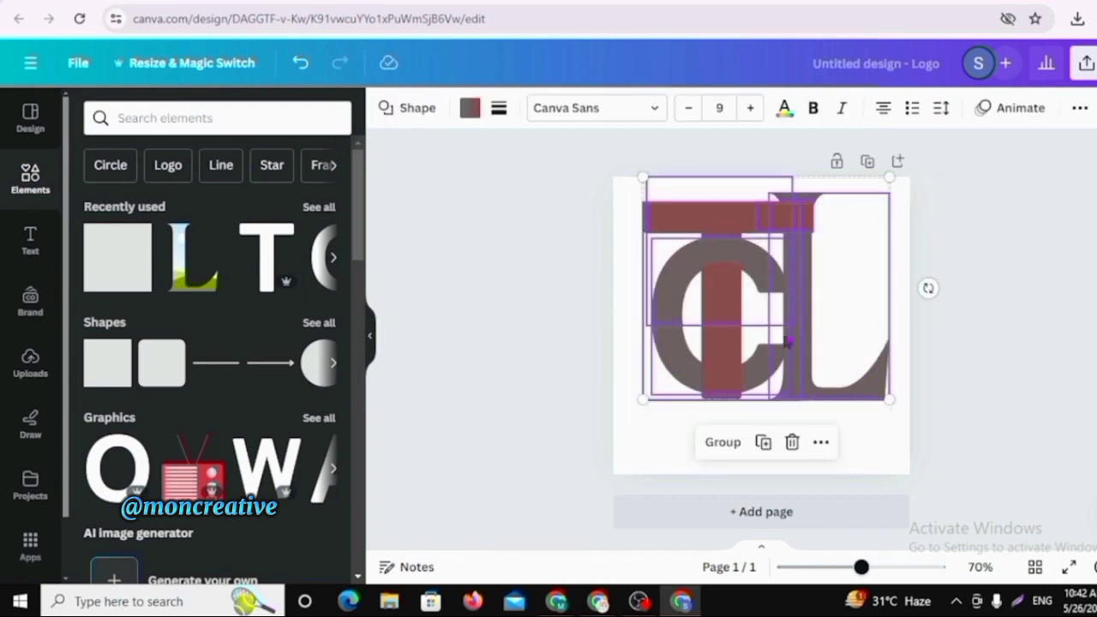
pyautogui.click(723, 445)
pyautogui.moveTo(791, 332); pyautogui.dragTo(786, 358)
pyautogui.moveTo(886, 428); pyautogui.dragTo(858, 404)
pyautogui.moveTo(722, 339)
pyautogui.mouseDown()
pyautogui.moveTo(746, 335)
pyautogui.moveTo(738, 329)
pyautogui.mouseUp()
pyautogui.click(1091, 371)
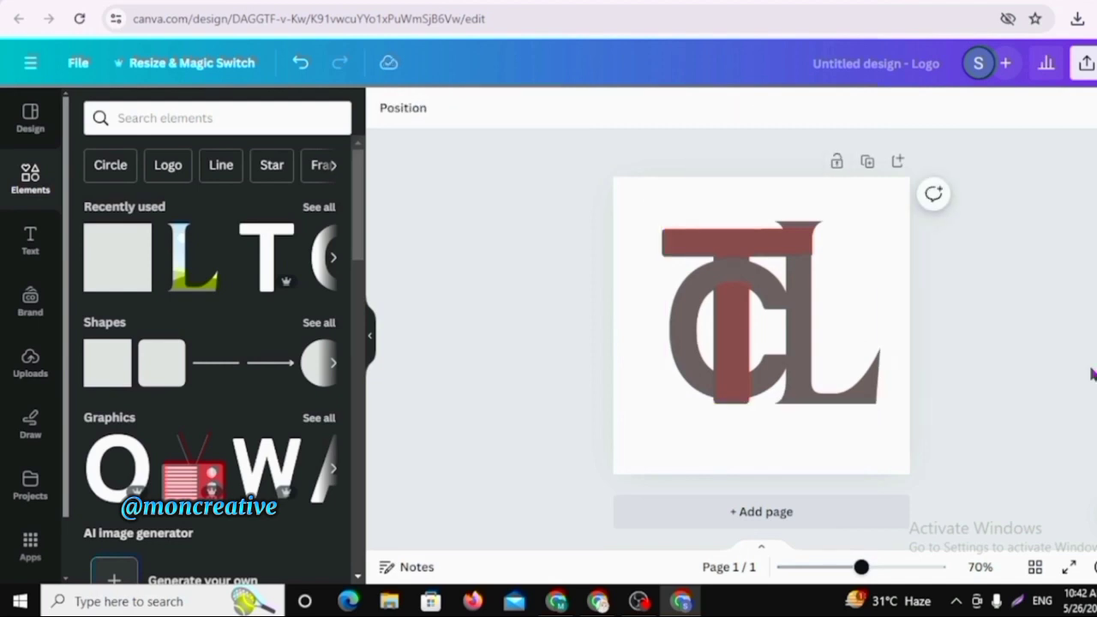
pyautogui.keyDown('ctrl'); pyautogui.scroll(5, 1093, 373); pyautogui.keyUp('ctrl')
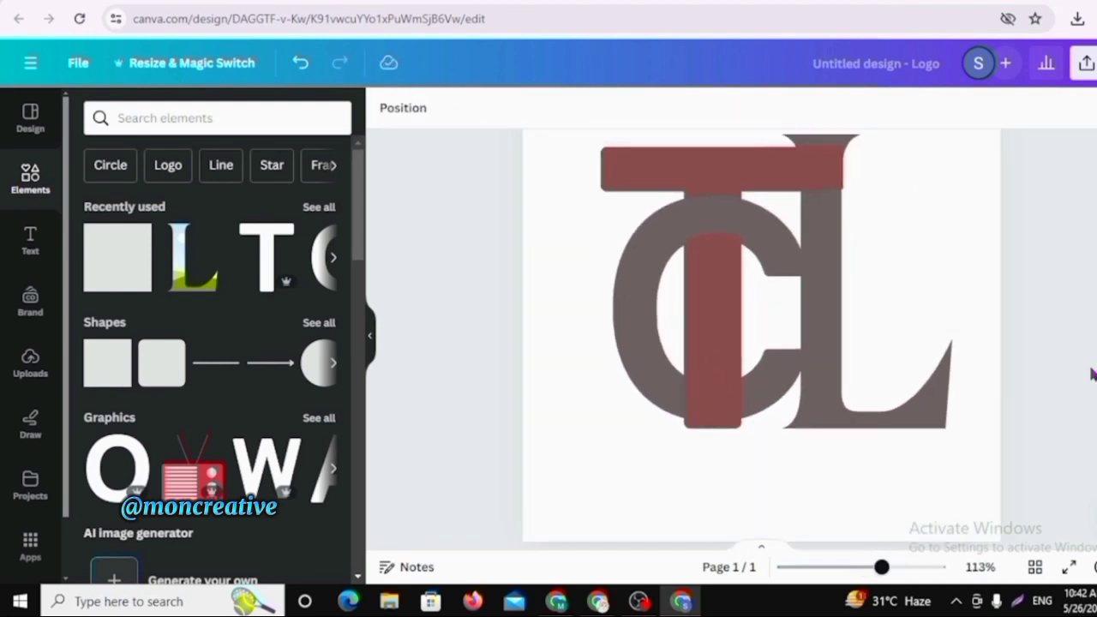
pyautogui.keyDown('ctrl'); pyautogui.scroll(-2, 1093, 373); pyautogui.keyUp('ctrl')
pyautogui.keyDown('ctrl'); pyautogui.scroll(1, 1094, 373); pyautogui.keyUp('ctrl')
pyautogui.keyDown('ctrl'); pyautogui.scroll(-3, 1093, 373); pyautogui.keyUp('ctrl')
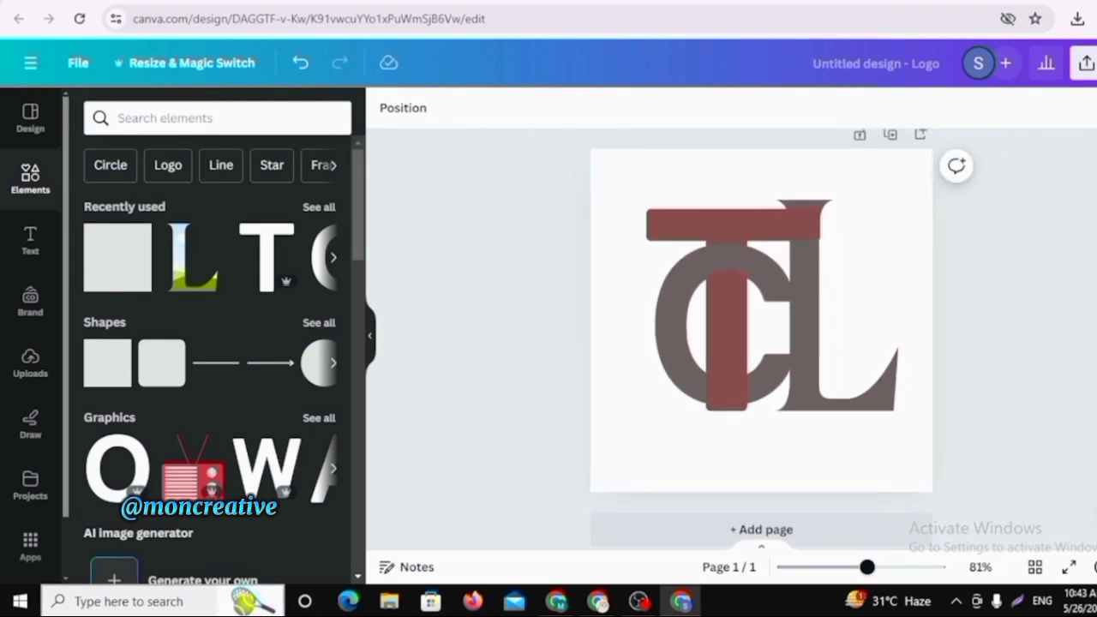
pyautogui.click(33, 239)
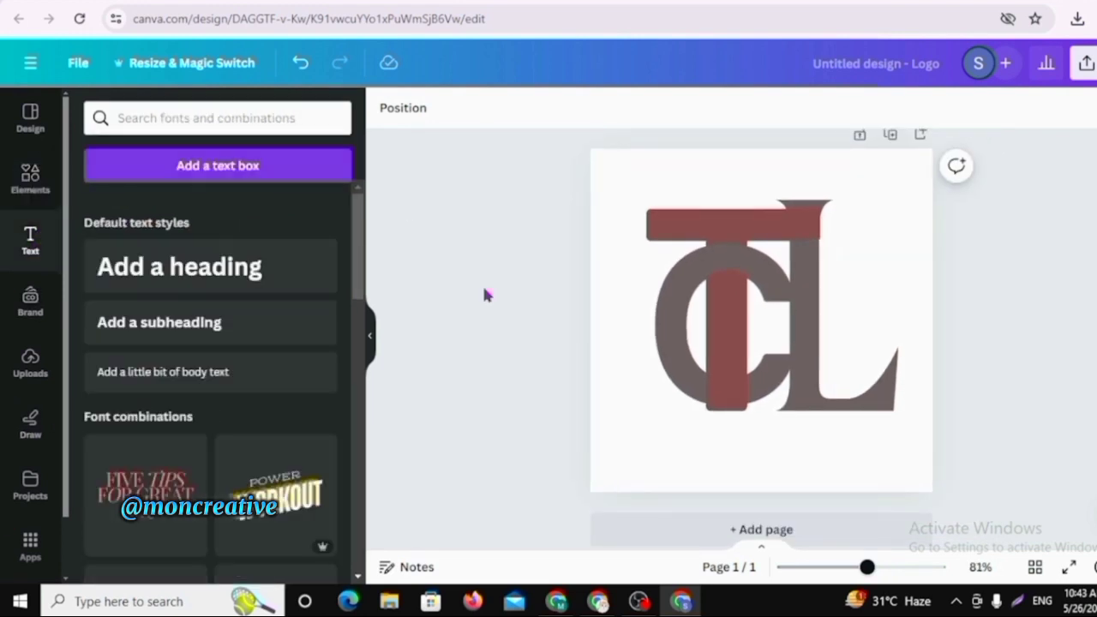
pyautogui.click(189, 325)
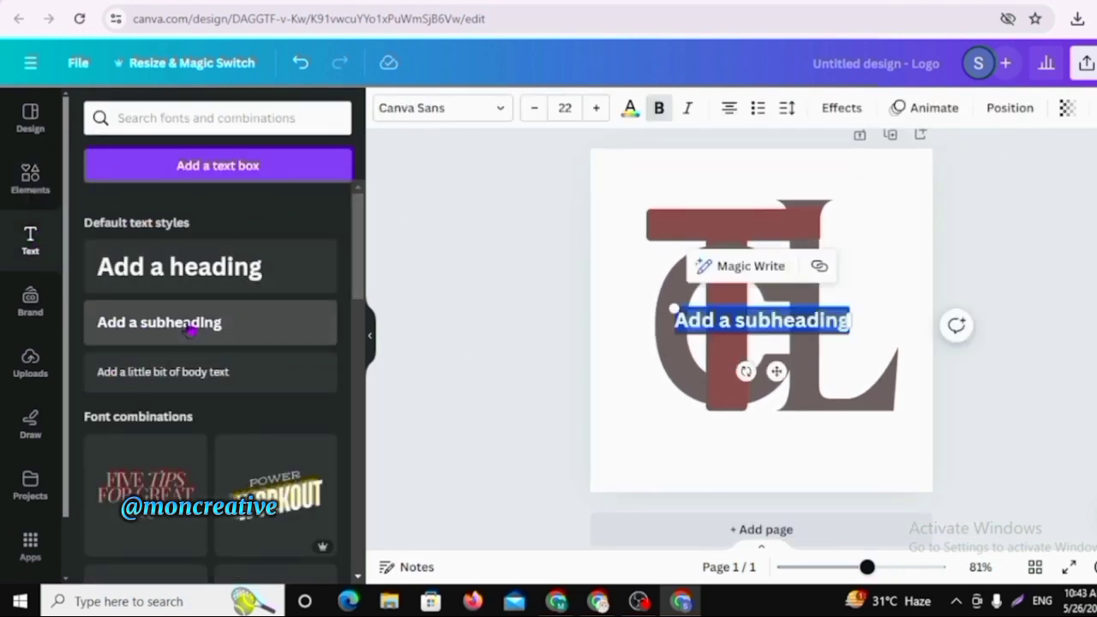
pyautogui.moveTo(777, 371); pyautogui.dragTo(774, 493)
pyautogui.click(950, 408)
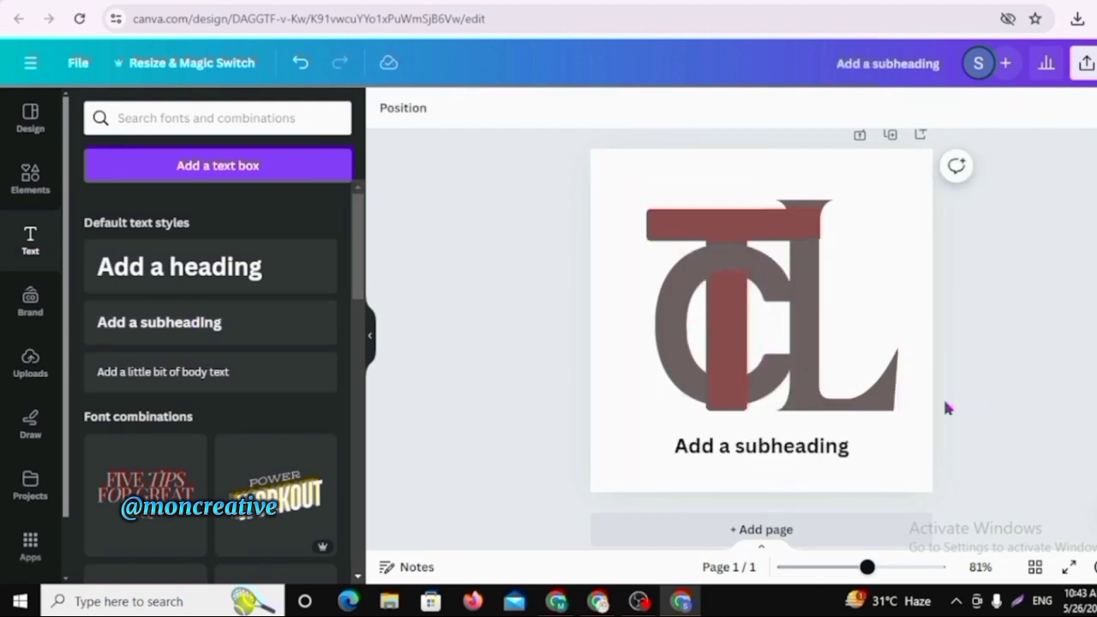
pyautogui.click(826, 452)
pyautogui.moveTo(853, 446); pyautogui.dragTo(896, 461)
pyautogui.press('Delete')
# - Add a subheading text below the monogram and widen its text box toward the page edge
pyautogui.click(160, 329)
pyautogui.moveTo(777, 371); pyautogui.dragTo(786, 488)
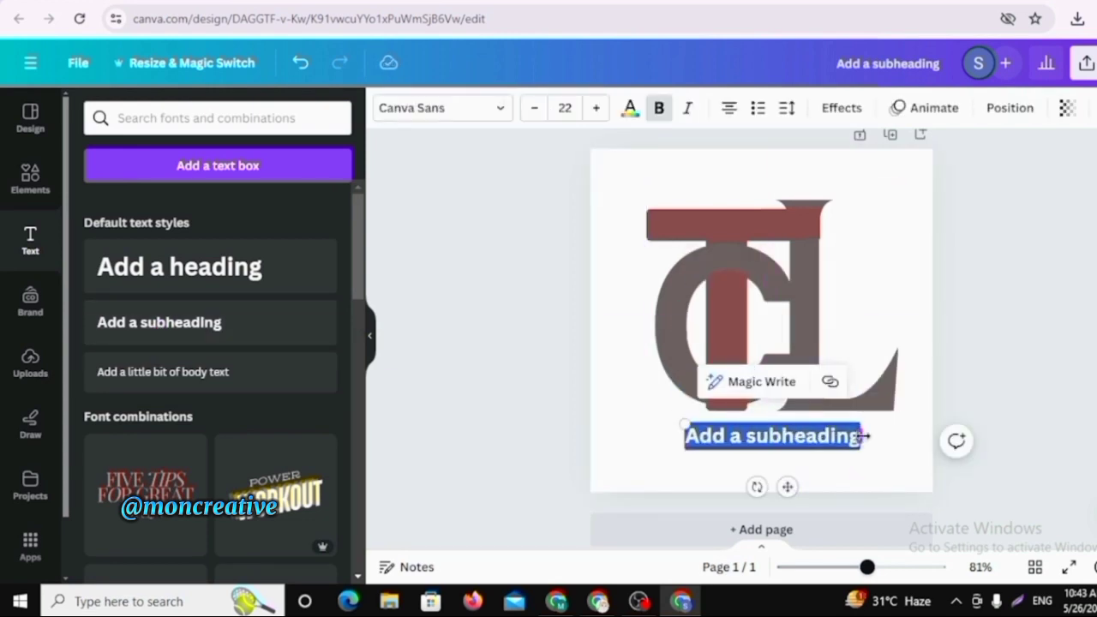
pyautogui.moveTo(862, 437); pyautogui.dragTo(912, 444)
pyautogui.click(515, 351)
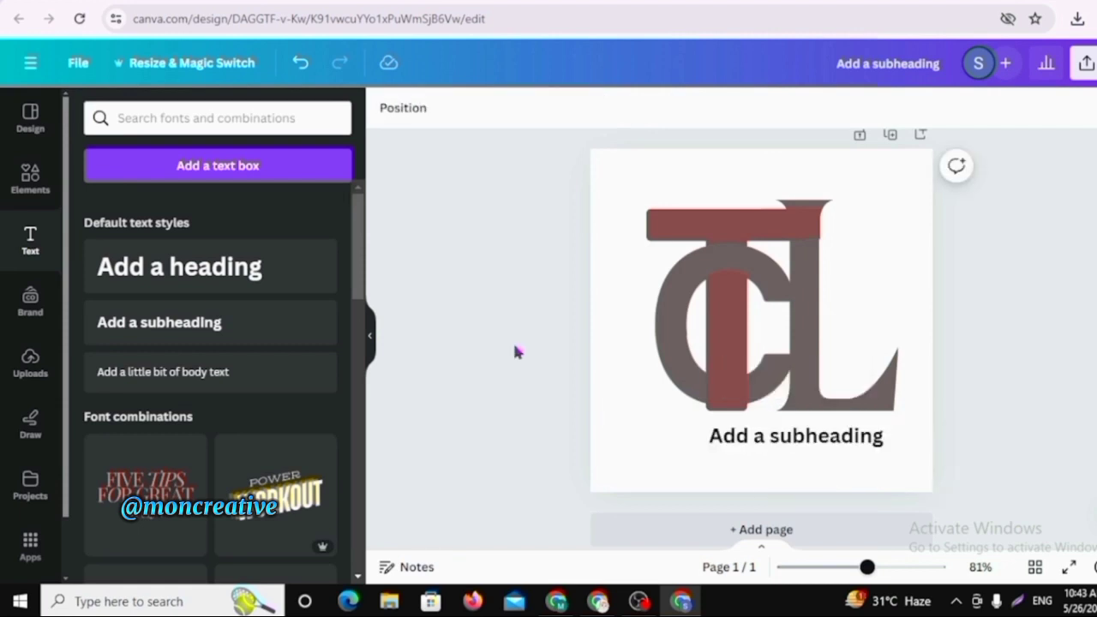
# - Try a few fonts on the subheading below the monogram and set it to Canva Student Font
pyautogui.click(801, 441)
pyautogui.click(500, 110)
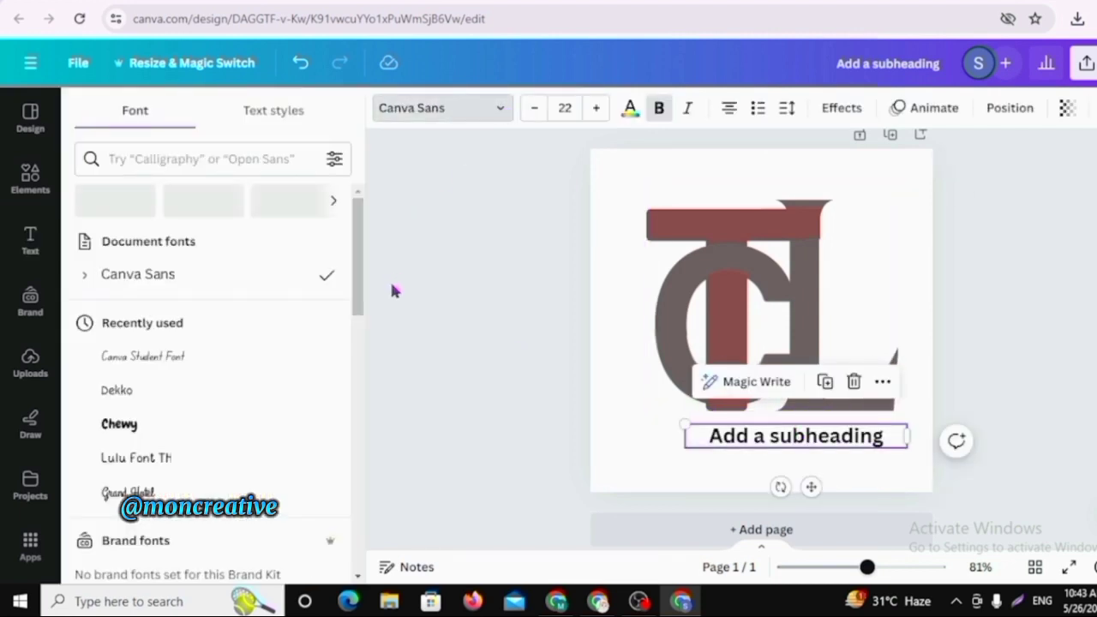
pyautogui.moveTo(361, 282); pyautogui.dragTo(362, 363)
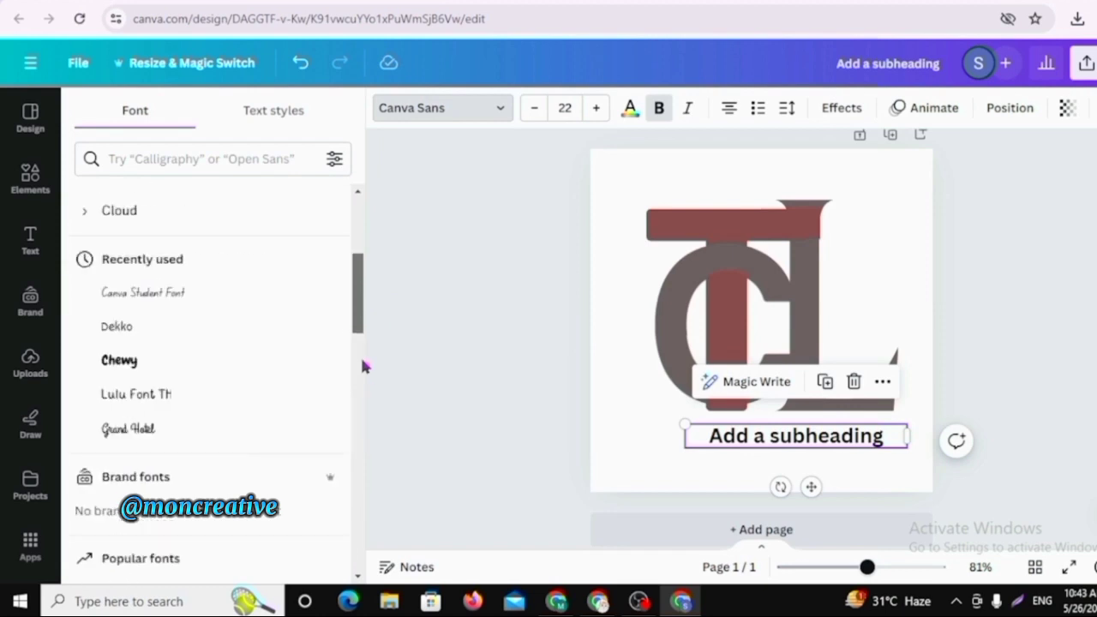
pyautogui.click(128, 333)
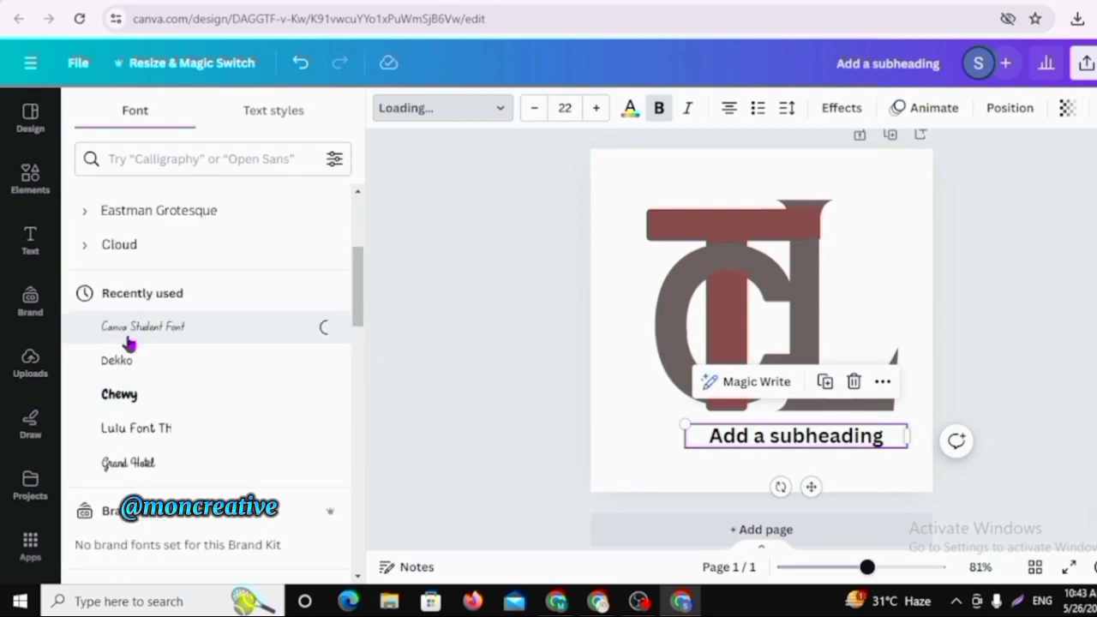
pyautogui.click(137, 467)
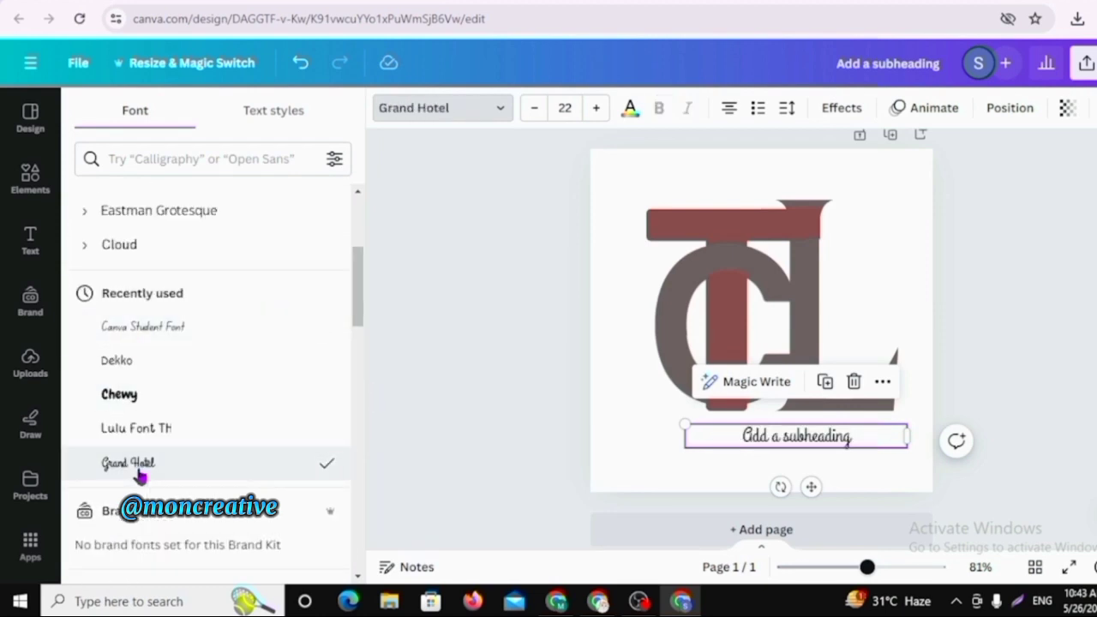
pyautogui.click(160, 334)
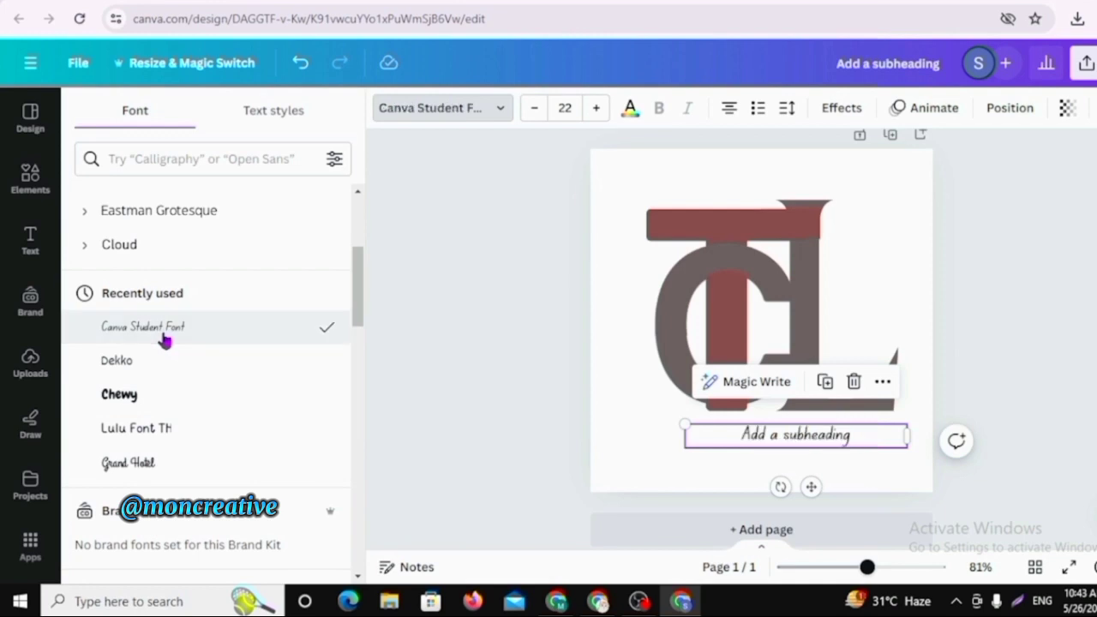
# - Replace the subheading's placeholder text with "click to learn"
pyautogui.doubleClick(852, 435)
pyautogui.press('BackSpace')
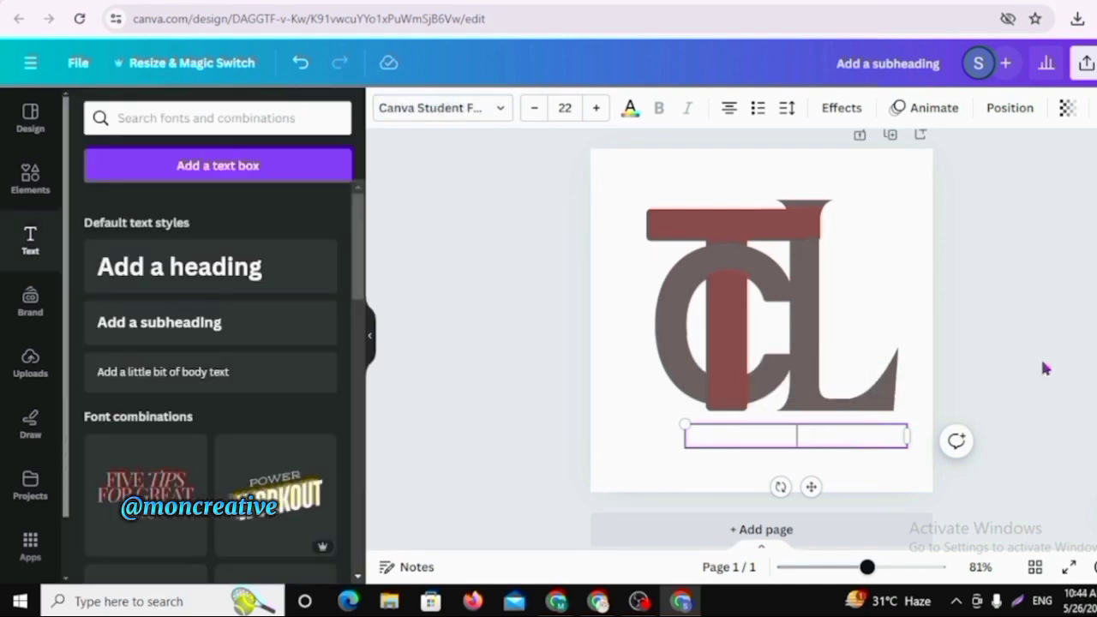
pyautogui.write('click to learn')
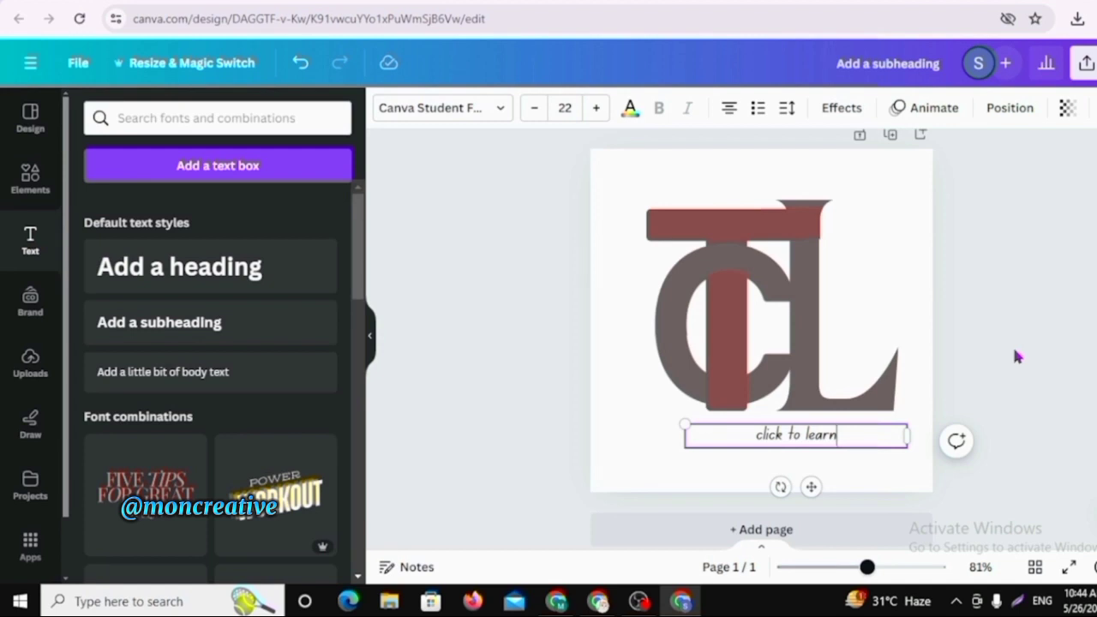
# - Enlarge the tagline to about size 23.5 and move it slightly lower, centered beneath the monogram
pyautogui.moveTo(811, 487); pyautogui.dragTo(790, 495)
pyautogui.moveTo(661, 434); pyautogui.dragTo(643, 439)
pyautogui.moveTo(777, 495); pyautogui.dragTo(782, 502)
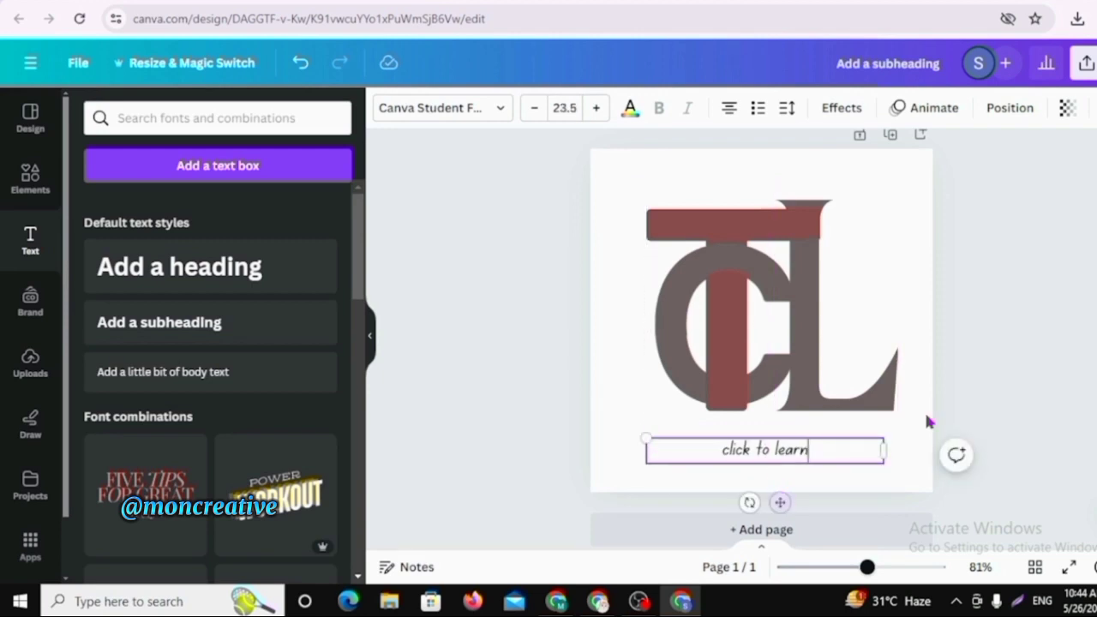
pyautogui.click(1053, 406)
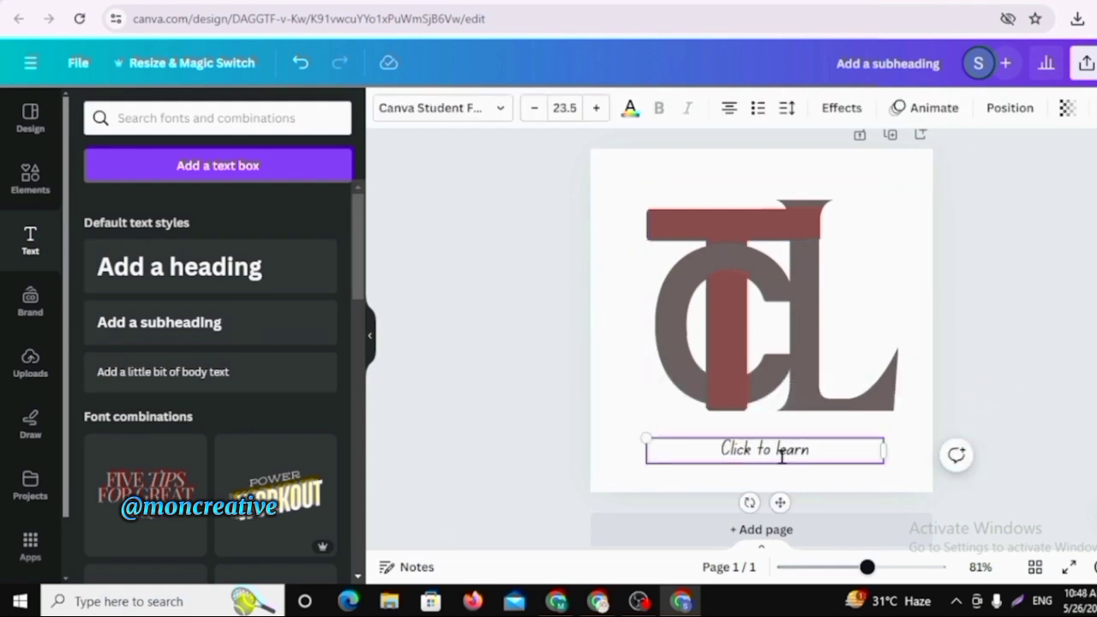
# - Capitalize the L of the last word so the tagline reads "Click to Learn"
pyautogui.doubleClick(783, 455)
pyautogui.click(781, 456)
pyautogui.press('BackSpace')
pyautogui.write('L')
pyautogui.click(961, 388)
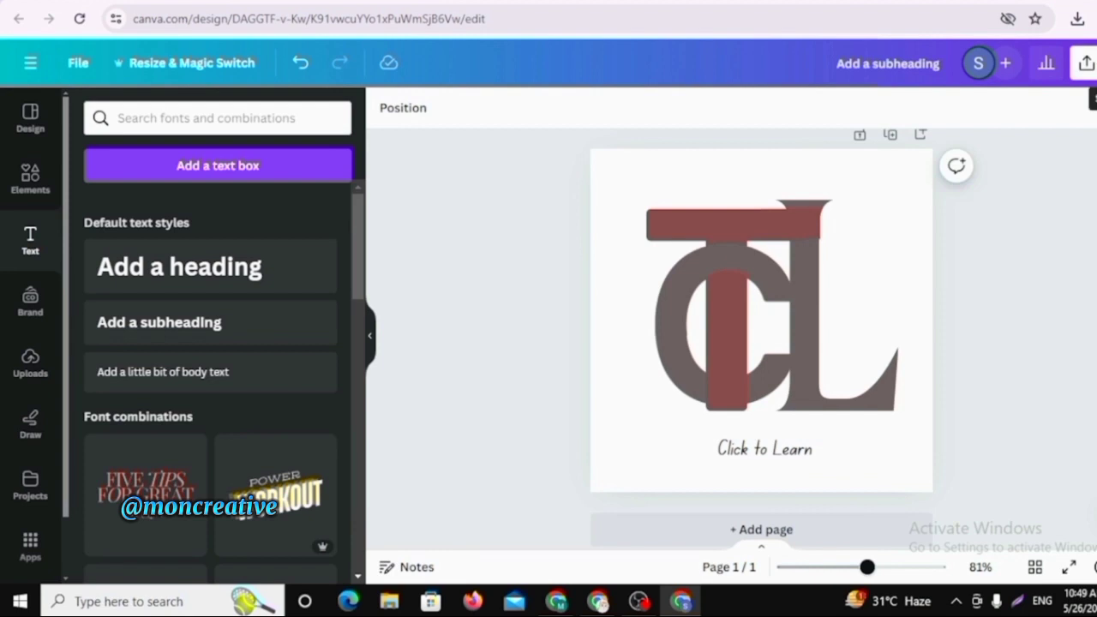
# - Color the tagline purple, then enlarge it slightly and recenter it under the monogram
pyautogui.click(799, 448)
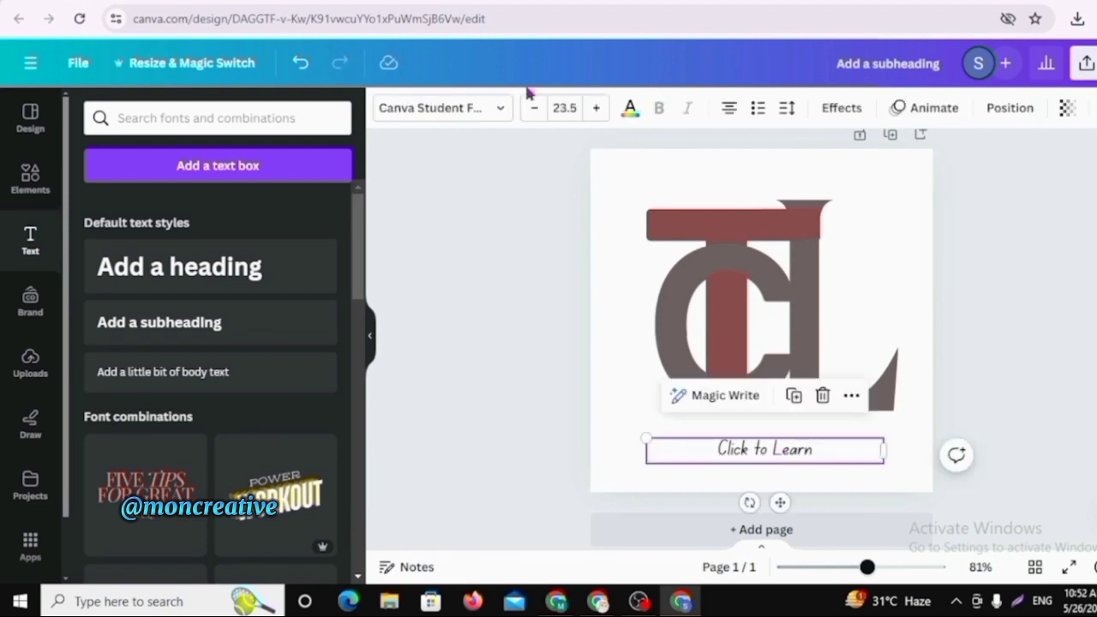
pyautogui.click(630, 110)
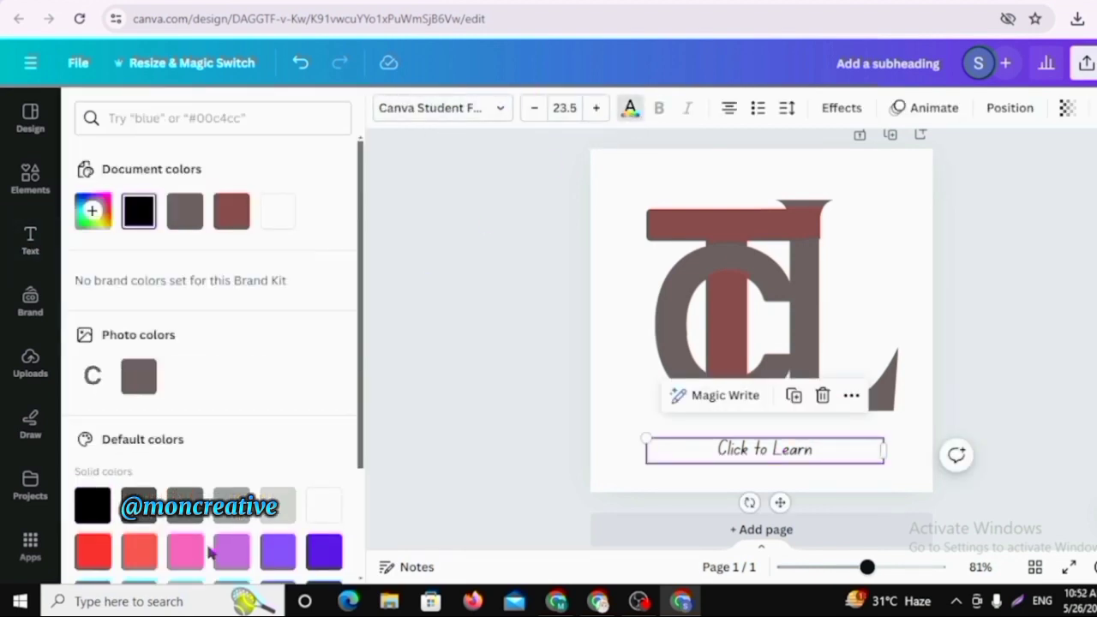
pyautogui.click(286, 555)
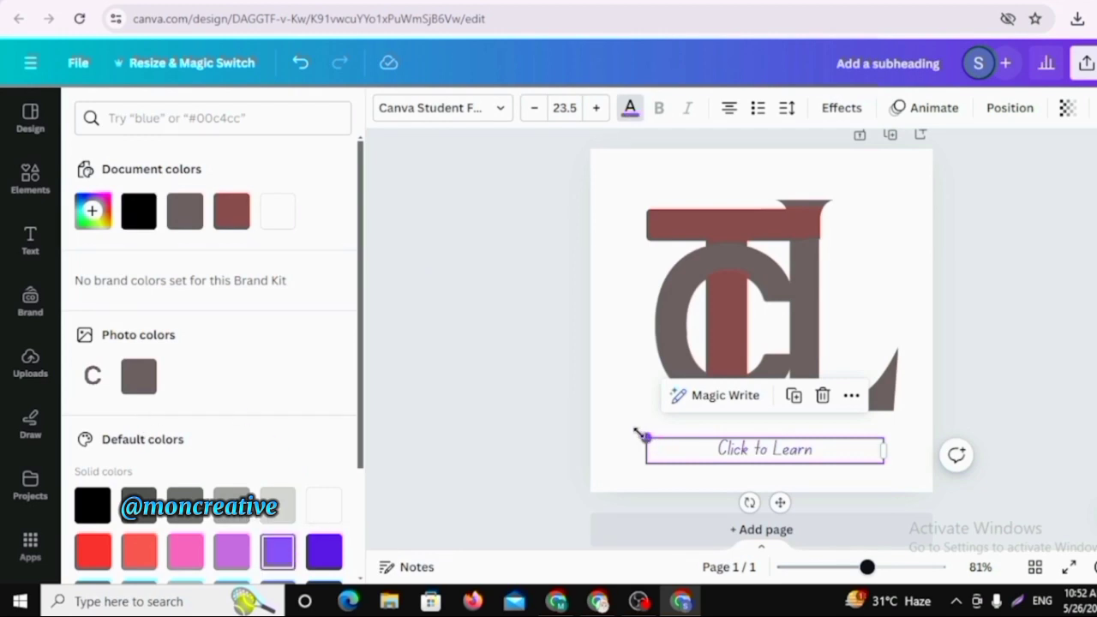
pyautogui.moveTo(645, 439); pyautogui.dragTo(609, 434)
pyautogui.moveTo(762, 504); pyautogui.dragTo(776, 502)
pyautogui.click(1080, 367)
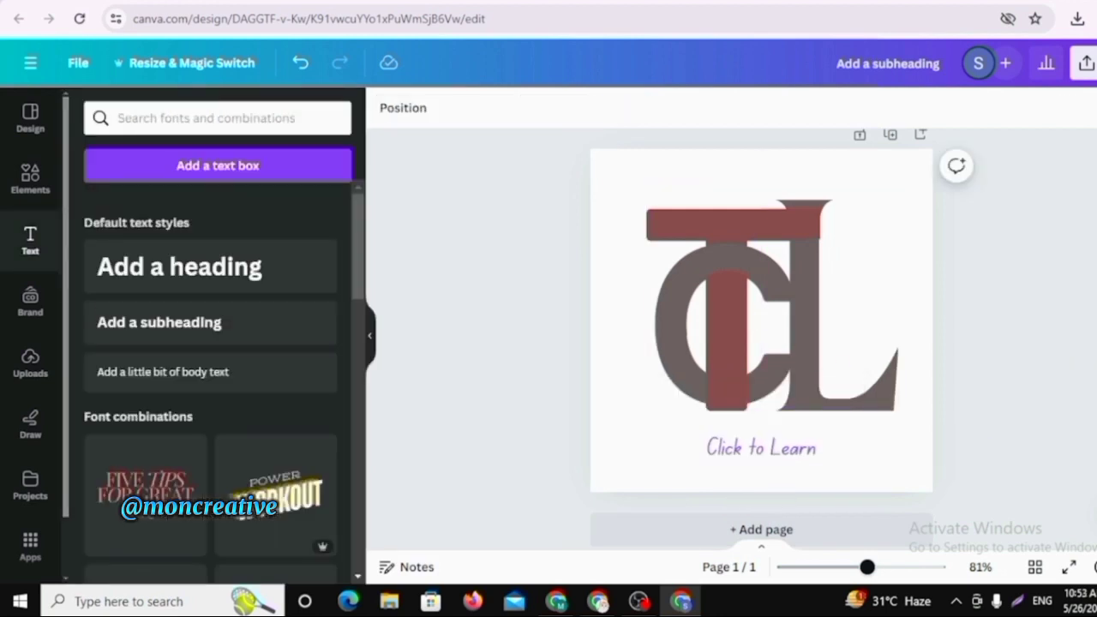
# - Download the logo as a PNG with a transparent background
pyautogui.click(1087, 62)
pyautogui.click(857, 495)
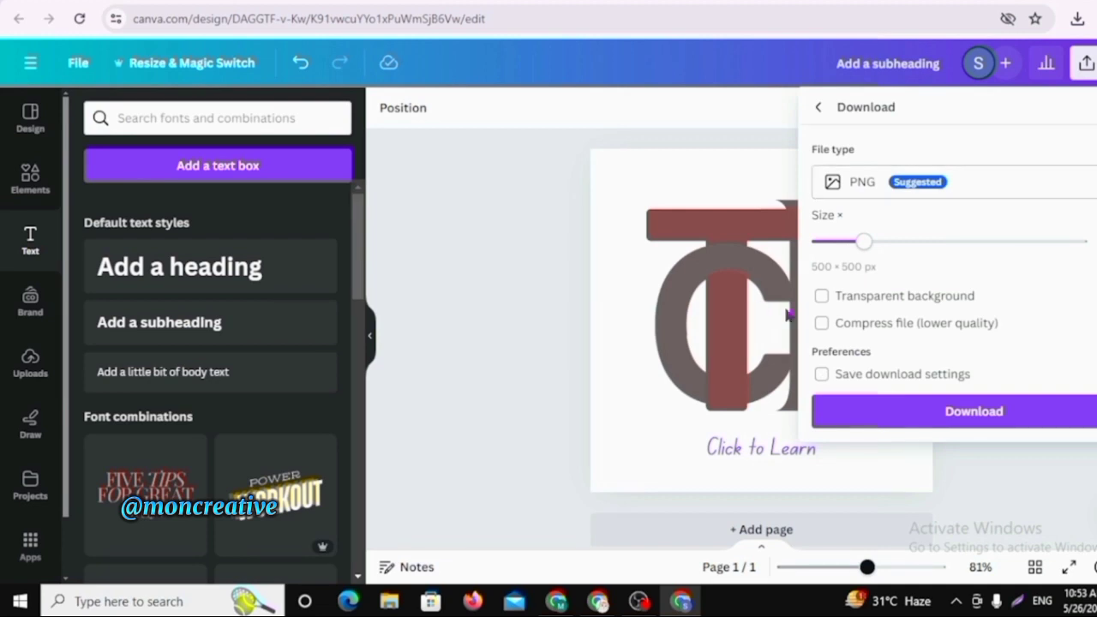
pyautogui.click(952, 413)
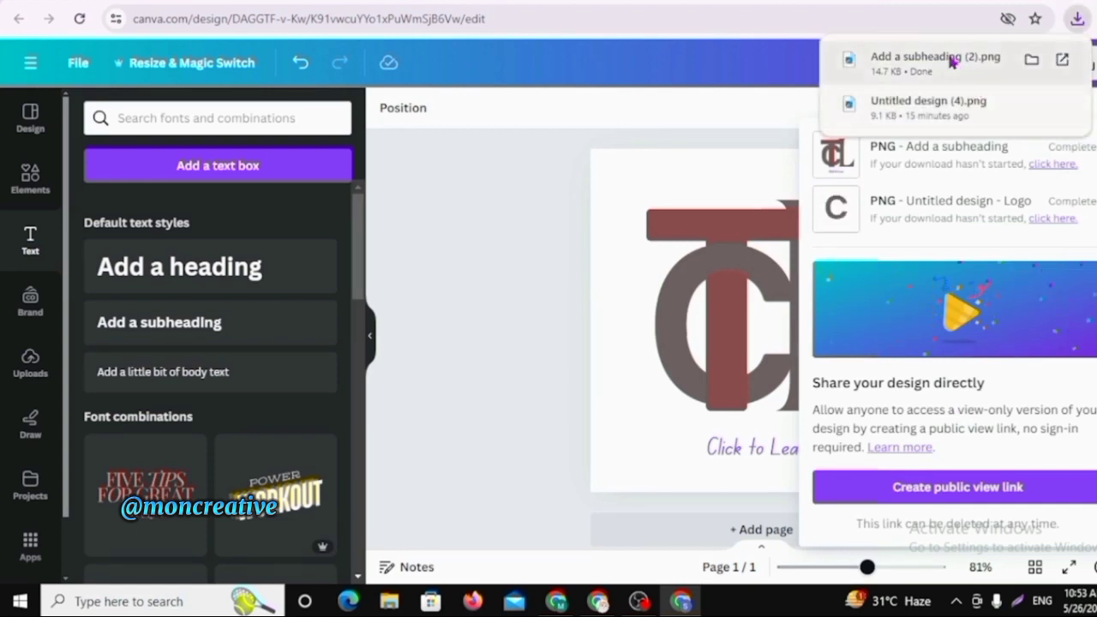
# - Open the downloaded logo PNG in the image viewer and inspect it up close
pyautogui.click(1033, 64)
pyautogui.scroll(3, 290, 241)
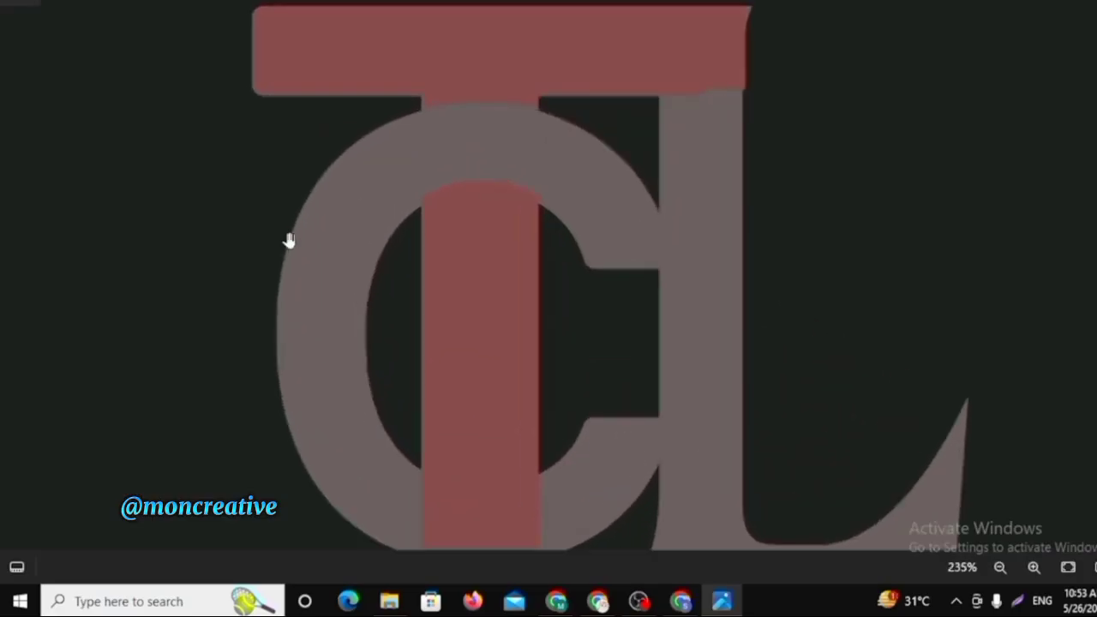
pyautogui.scroll(-9, 289, 241)
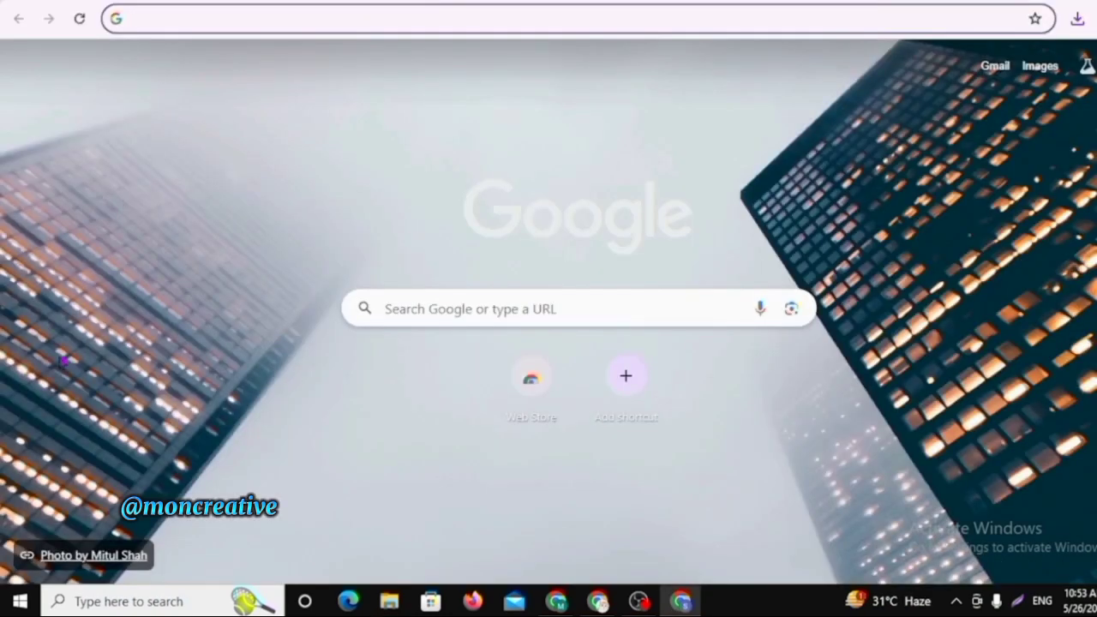
# - Go to Photopea in the browser and open the "3D Logo Mockup on Glass Wall" template
pyautogui.write('PHOT')
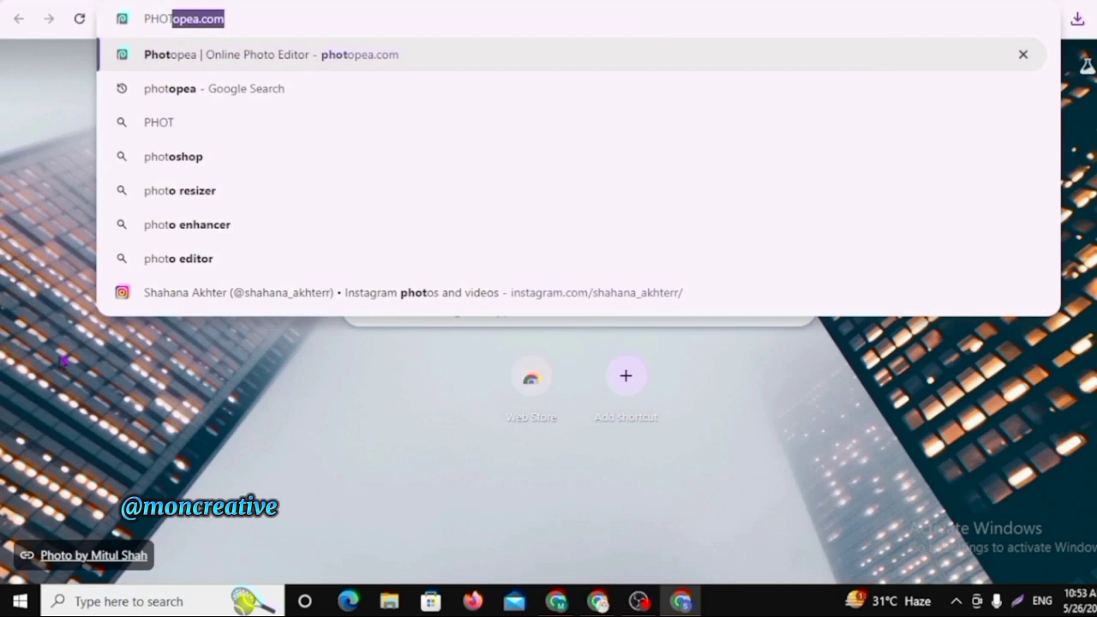
pyautogui.press('Return')
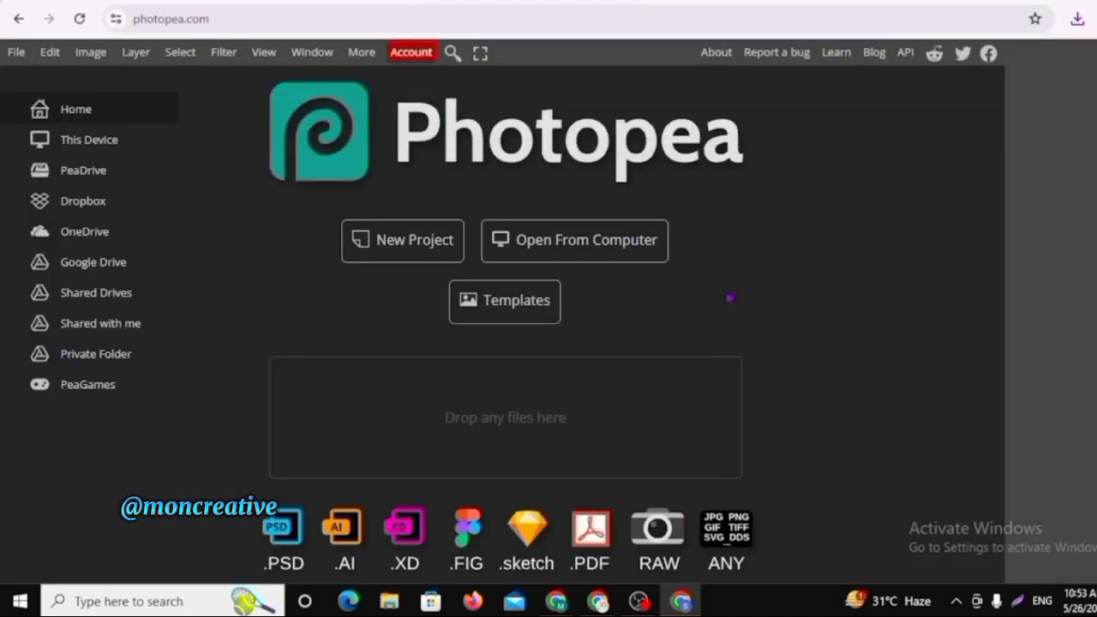
pyautogui.click(498, 306)
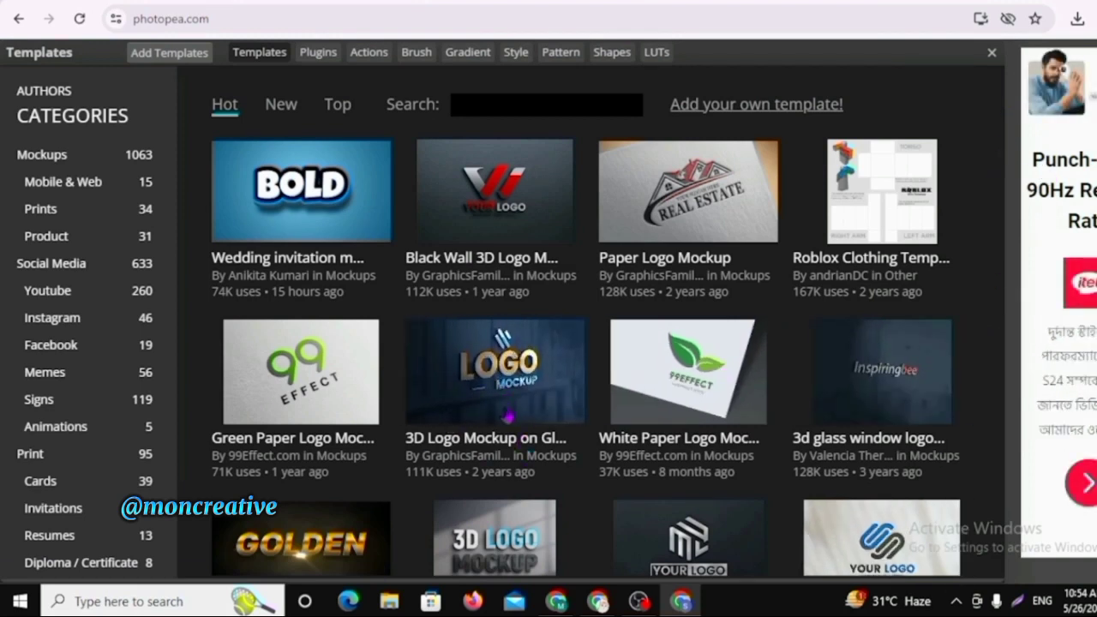
pyautogui.click(507, 417)
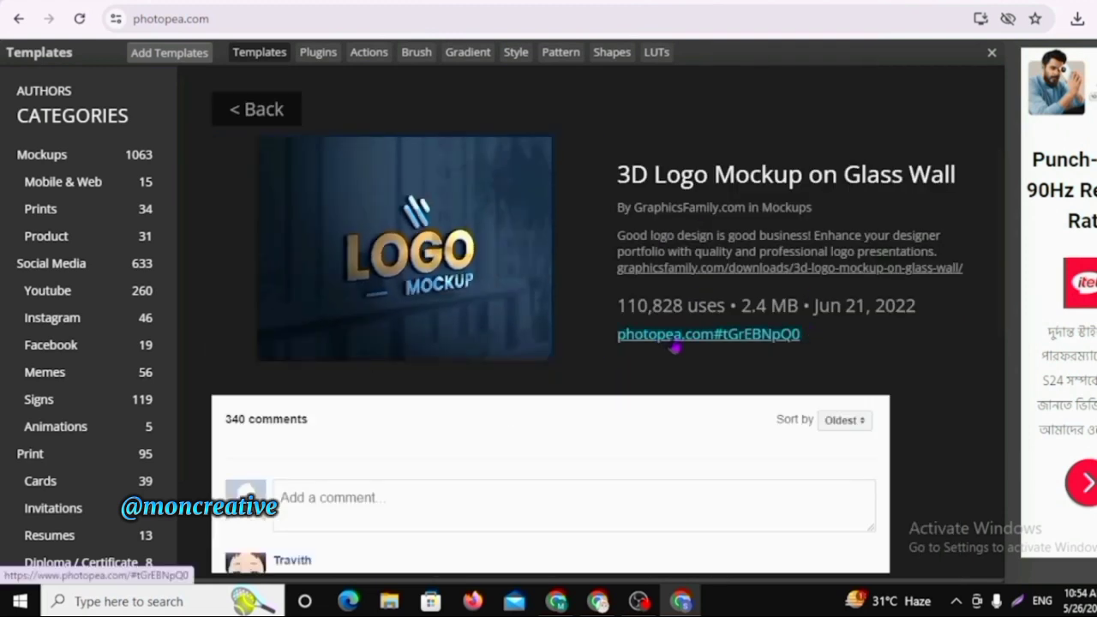
pyautogui.click(709, 335)
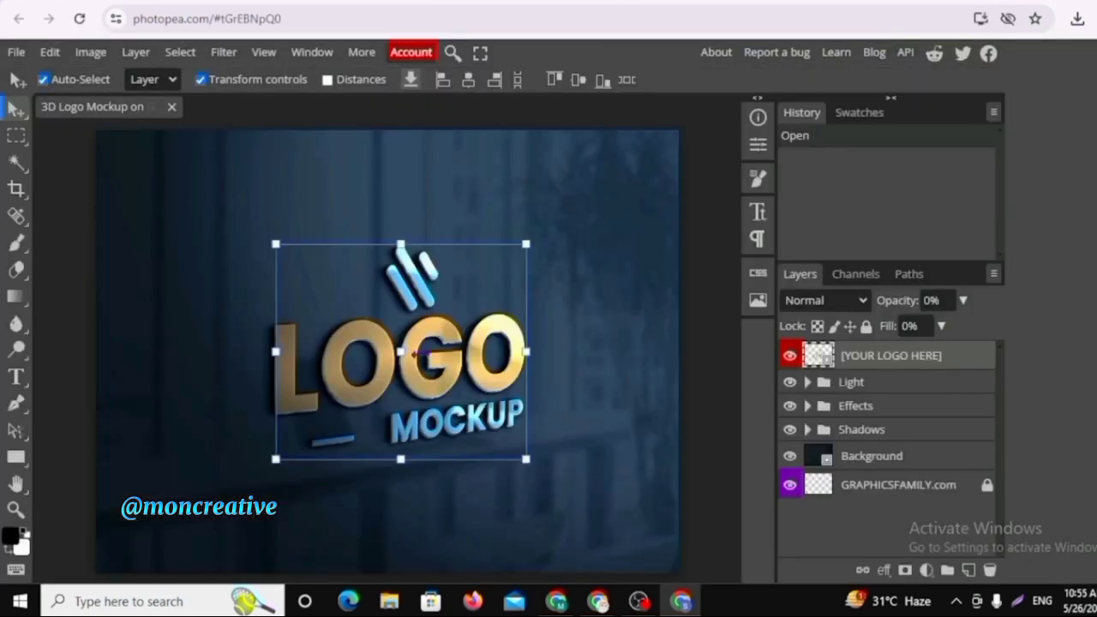
# - Open the [YOUR LOGO HERE] smart object for editing and hide its Graphicsfamily layer
pyautogui.click(611, 336)
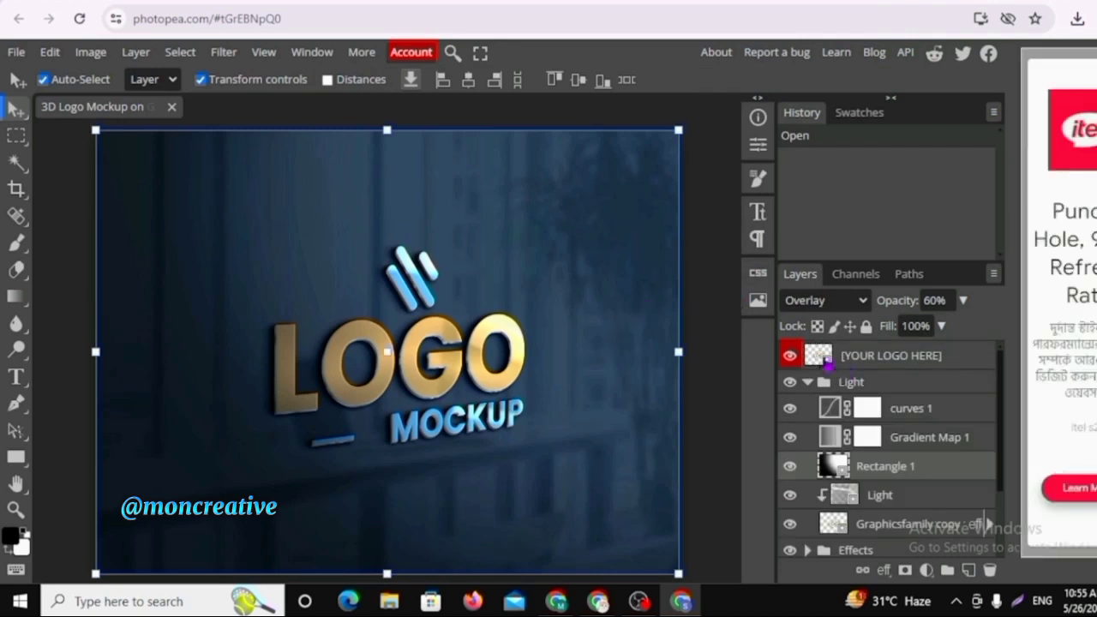
pyautogui.click(828, 363)
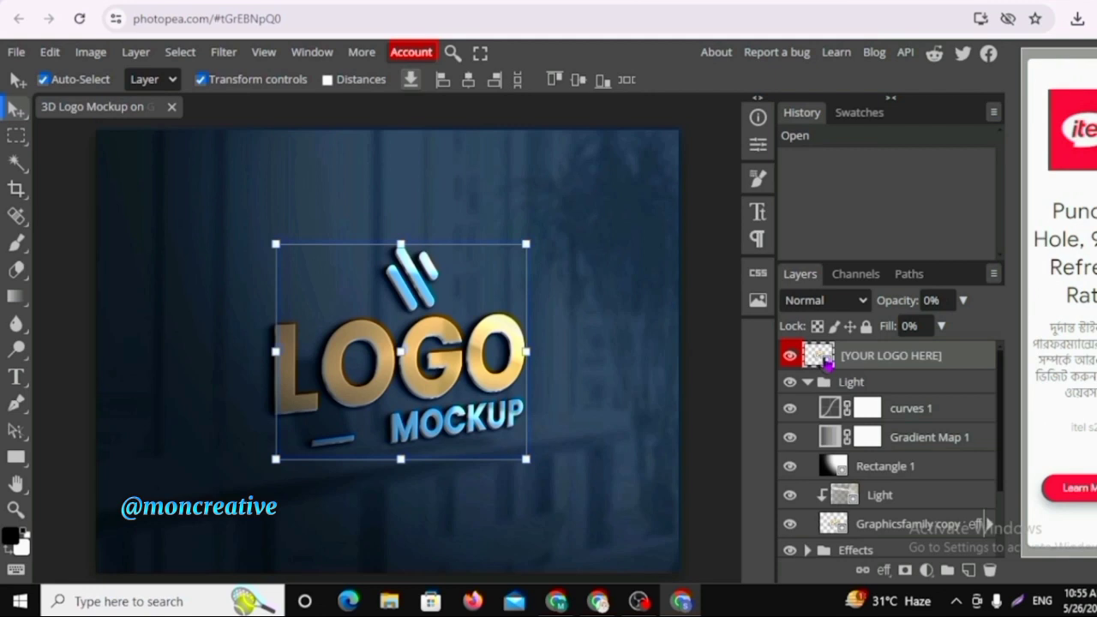
pyautogui.doubleClick(828, 363)
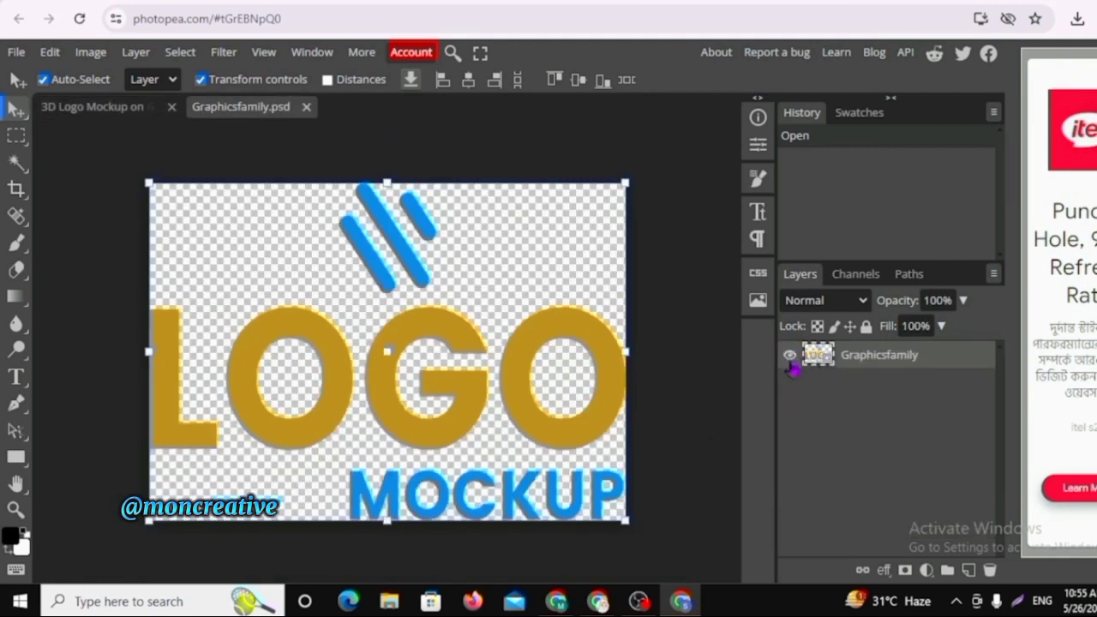
pyautogui.click(789, 357)
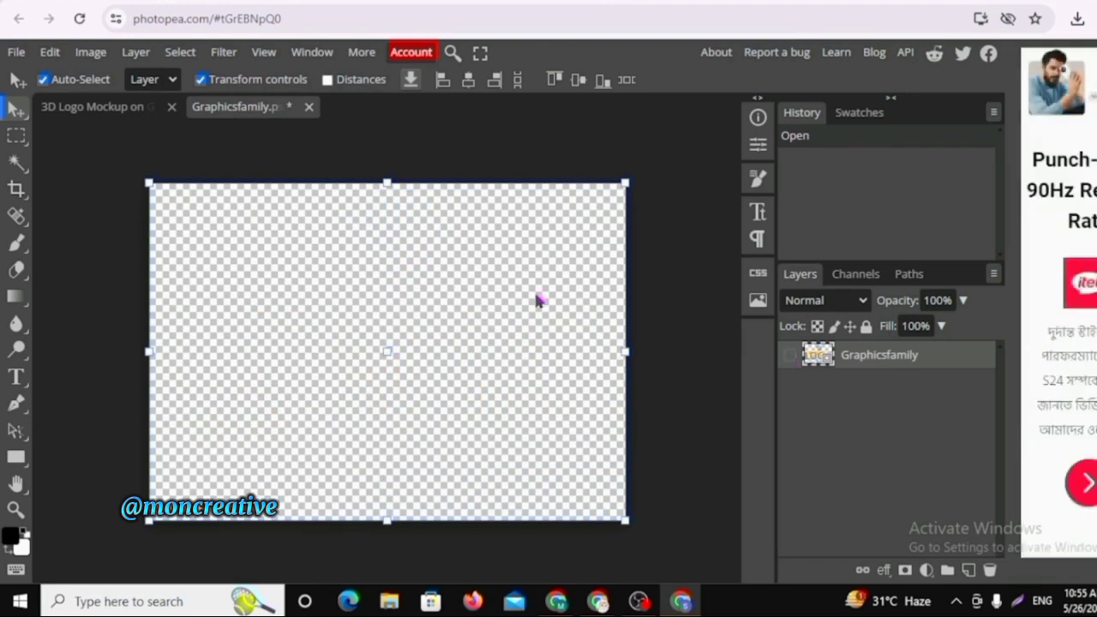
# - Place the downloaded "Add a subheading (2)" logo into the smart object document
pyautogui.click(15, 52)
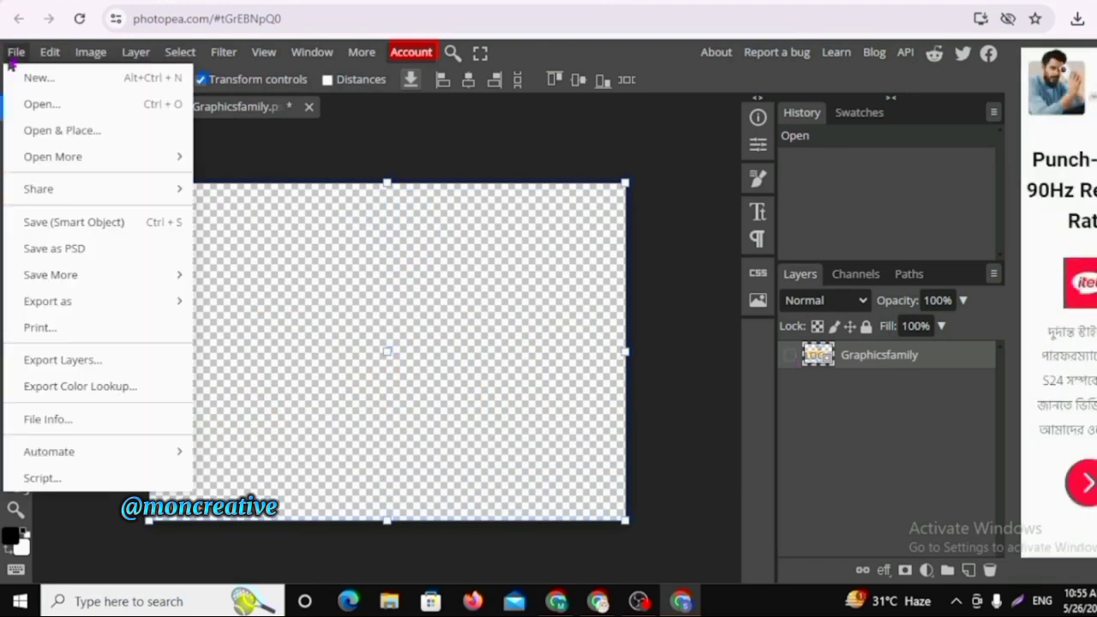
pyautogui.click(49, 133)
pyautogui.click(179, 110)
pyautogui.click(1011, 557)
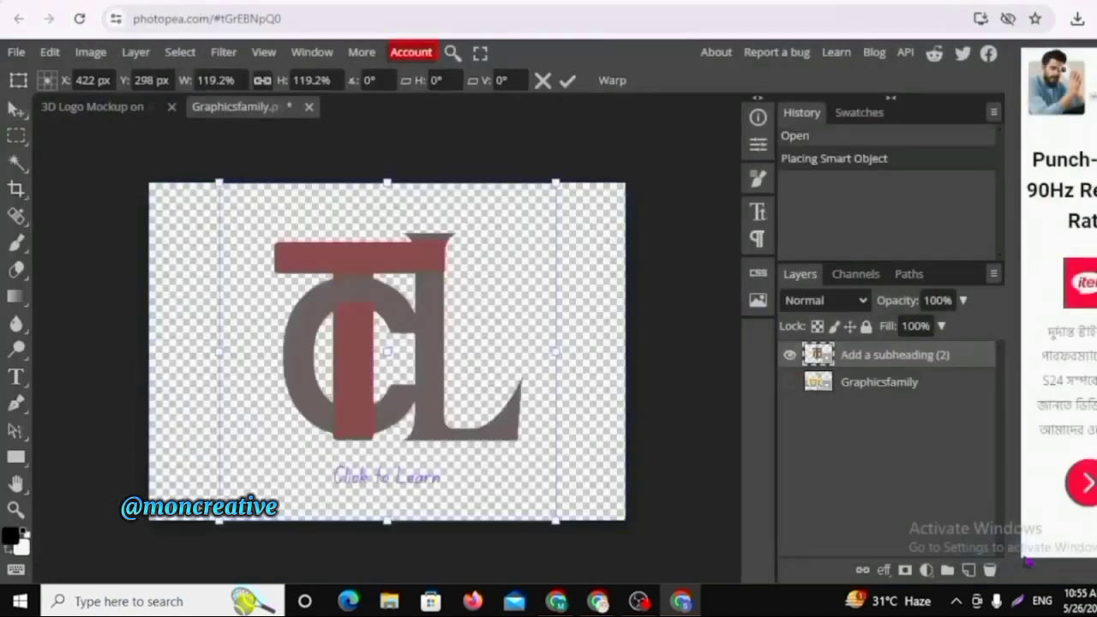
# - Scale the placed logo to about 131% near the middle of the canvas and save the smart object
pyautogui.moveTo(557, 521); pyautogui.dragTo(572, 537)
pyautogui.moveTo(447, 456); pyautogui.dragTo(433, 442)
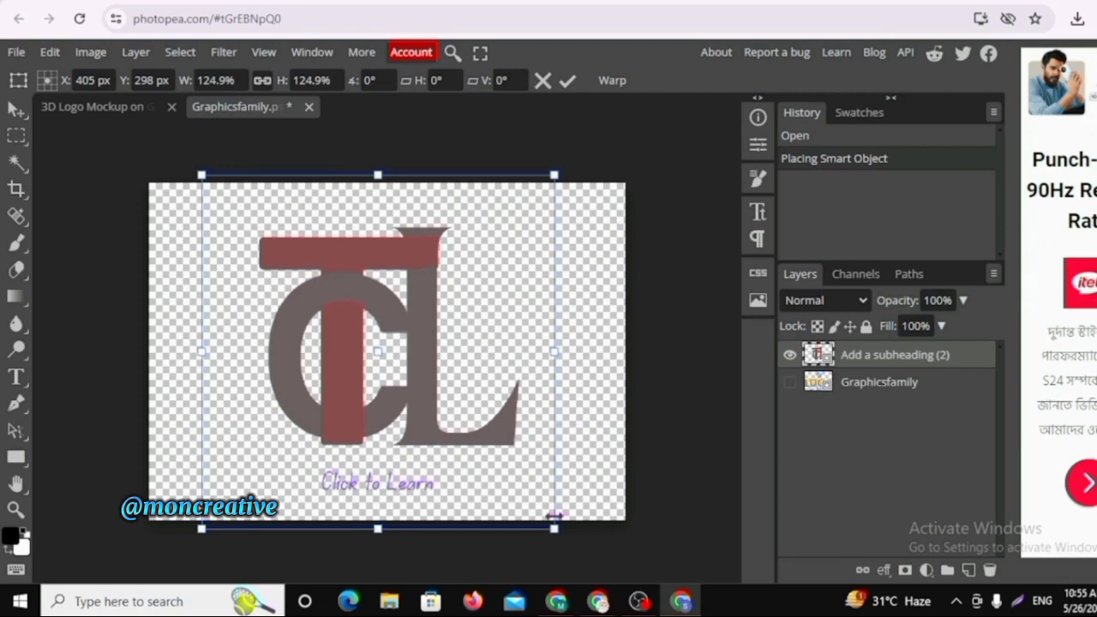
pyautogui.moveTo(554, 529); pyautogui.dragTo(562, 535)
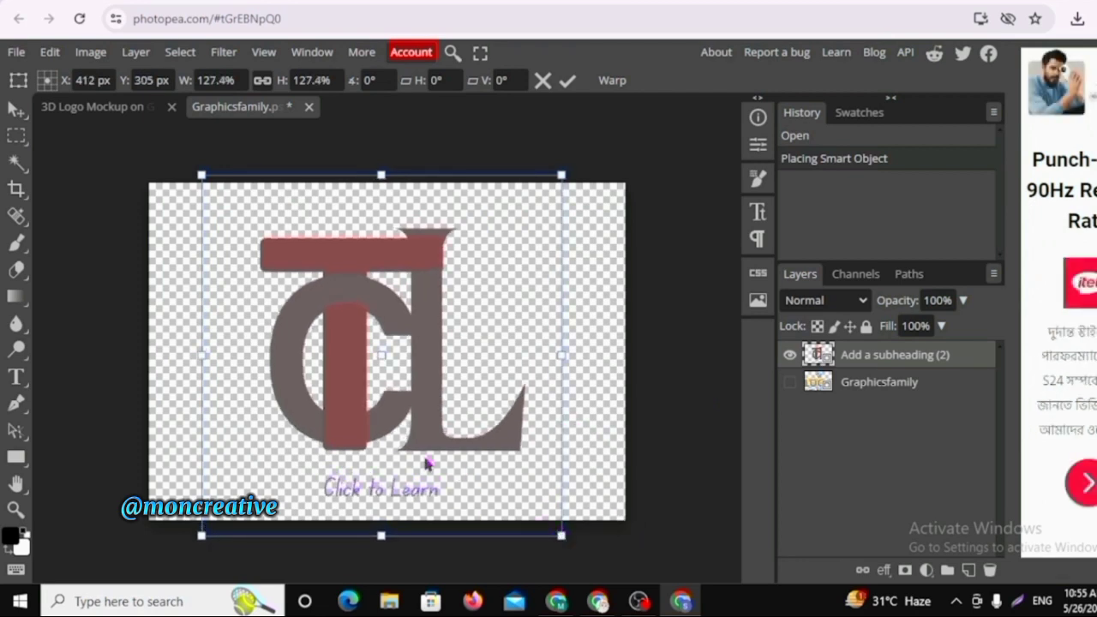
pyautogui.moveTo(420, 432); pyautogui.dragTo(415, 433)
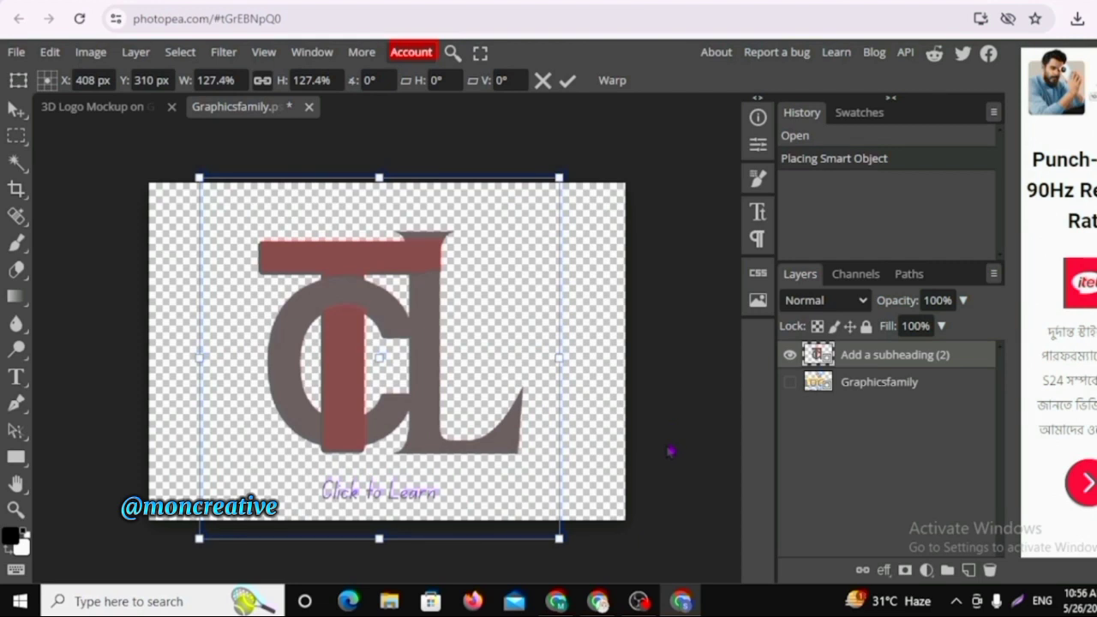
pyautogui.moveTo(559, 538); pyautogui.dragTo(569, 548)
pyautogui.moveTo(547, 491); pyautogui.dragTo(544, 478)
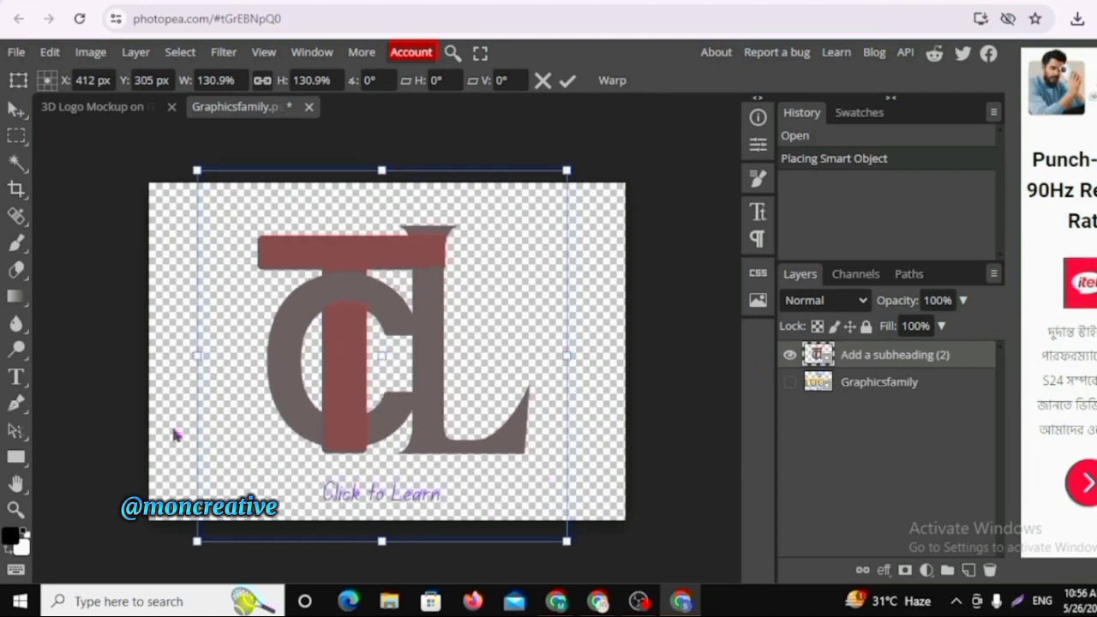
pyautogui.click(15, 52)
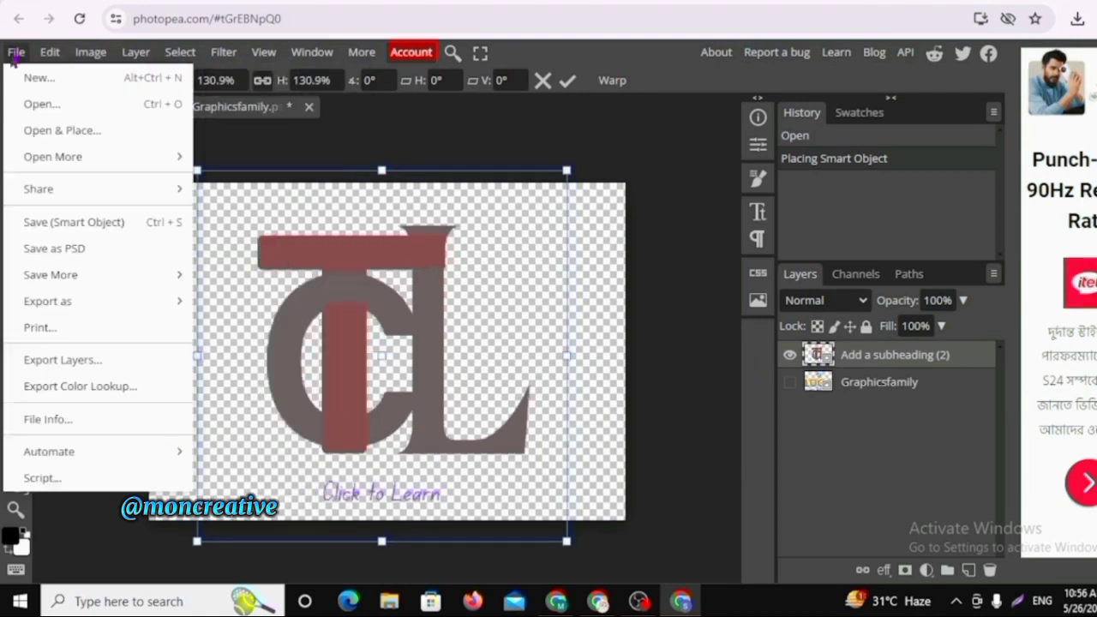
pyautogui.click(110, 227)
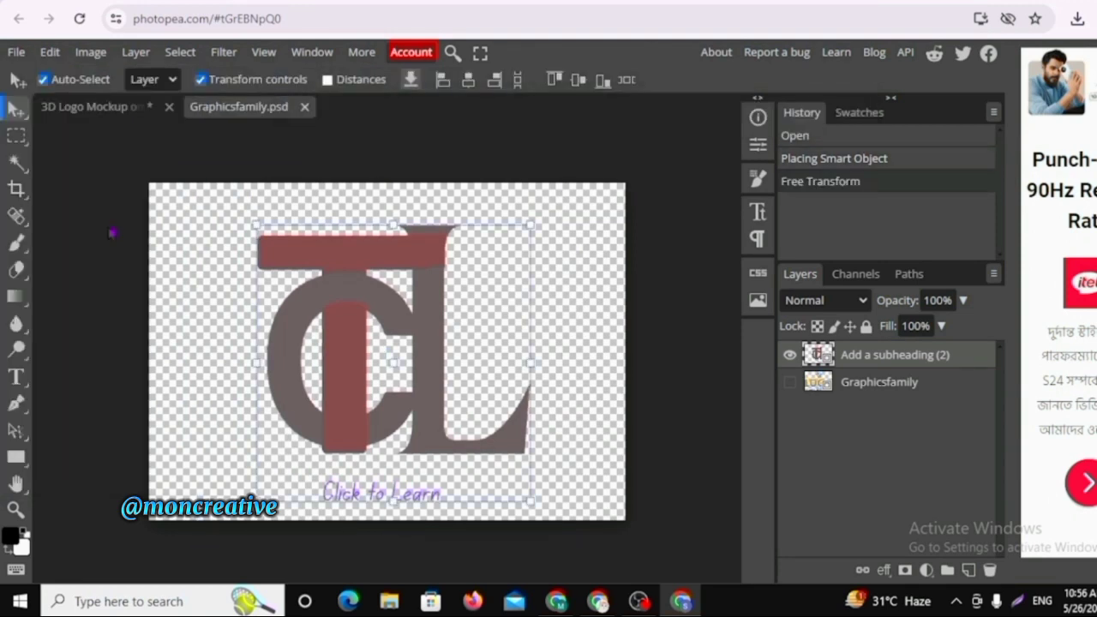
# - Return to the 3D Logo Mockup document and free-transform the [YOUR LOGO HERE] layer to about 94% width and 84% height
pyautogui.click(80, 112)
pyautogui.hotkey('ctrl', 't')
pyautogui.moveTo(486, 446); pyautogui.dragTo(537, 498)
pyautogui.moveTo(526, 422); pyautogui.dragTo(583, 462)
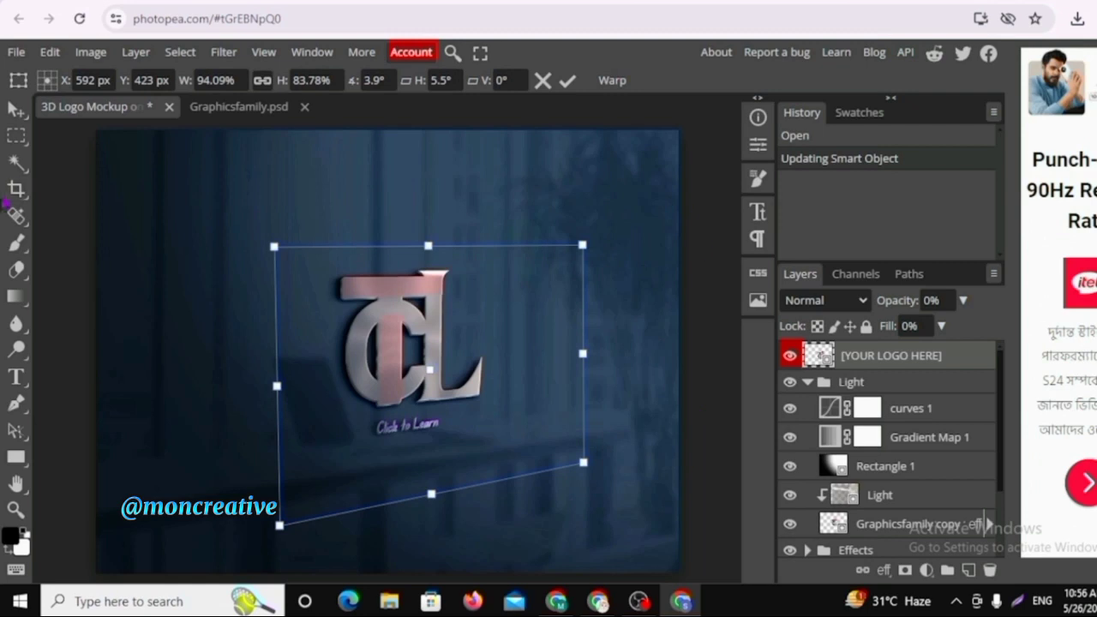
# - Start exporting the mockup as a PNG and inspect the logo and tagline up close in the export preview
pyautogui.click(14, 53)
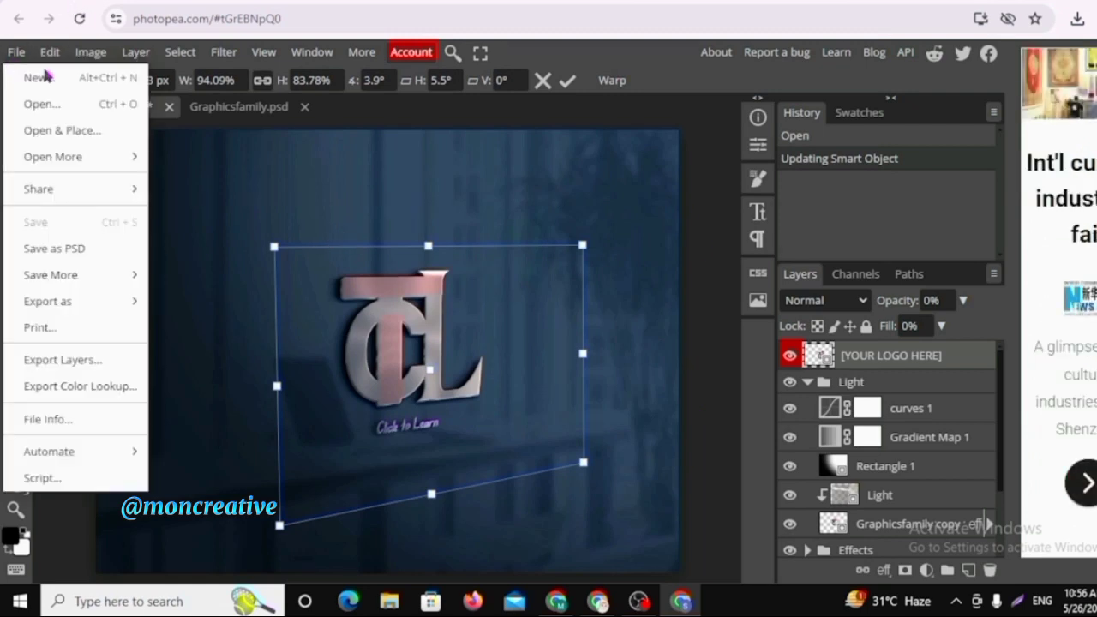
pyautogui.moveTo(75, 303)
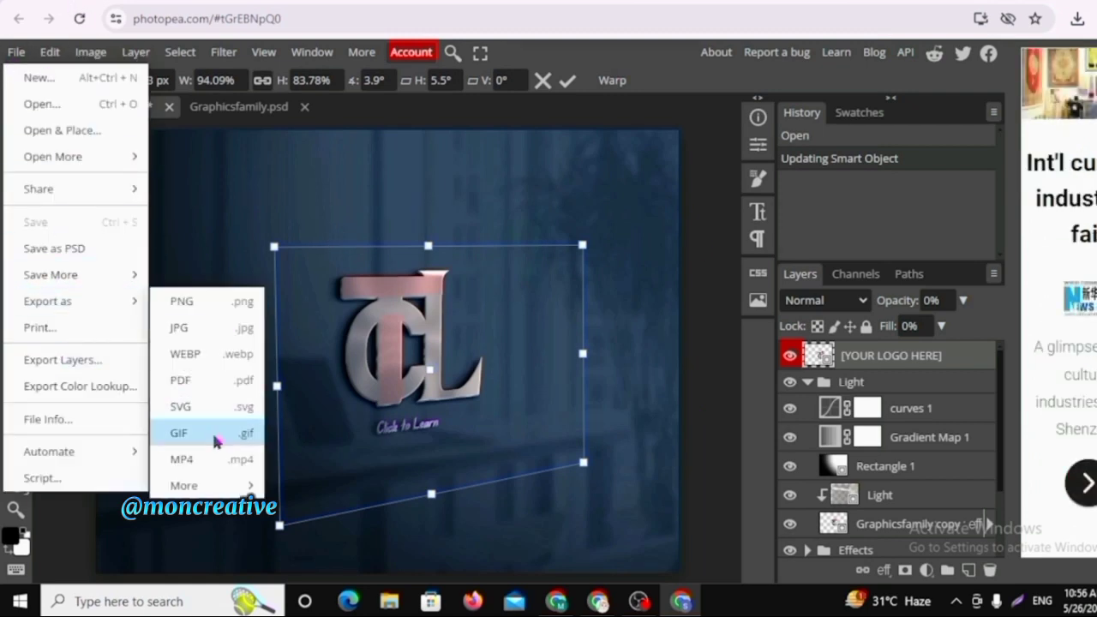
pyautogui.click(183, 302)
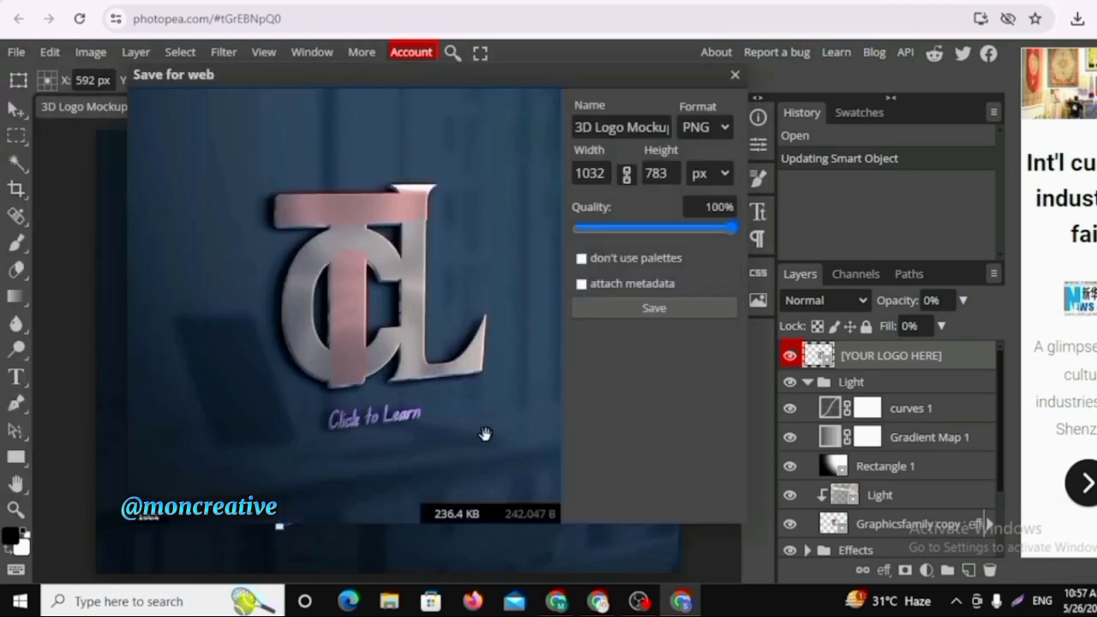
pyautogui.scroll(7, 486, 434)
pyautogui.scroll(-5, 497, 408)
pyautogui.scroll(2, 498, 407)
pyautogui.scroll(-2, 496, 409)
pyautogui.scroll(2, 497, 408)
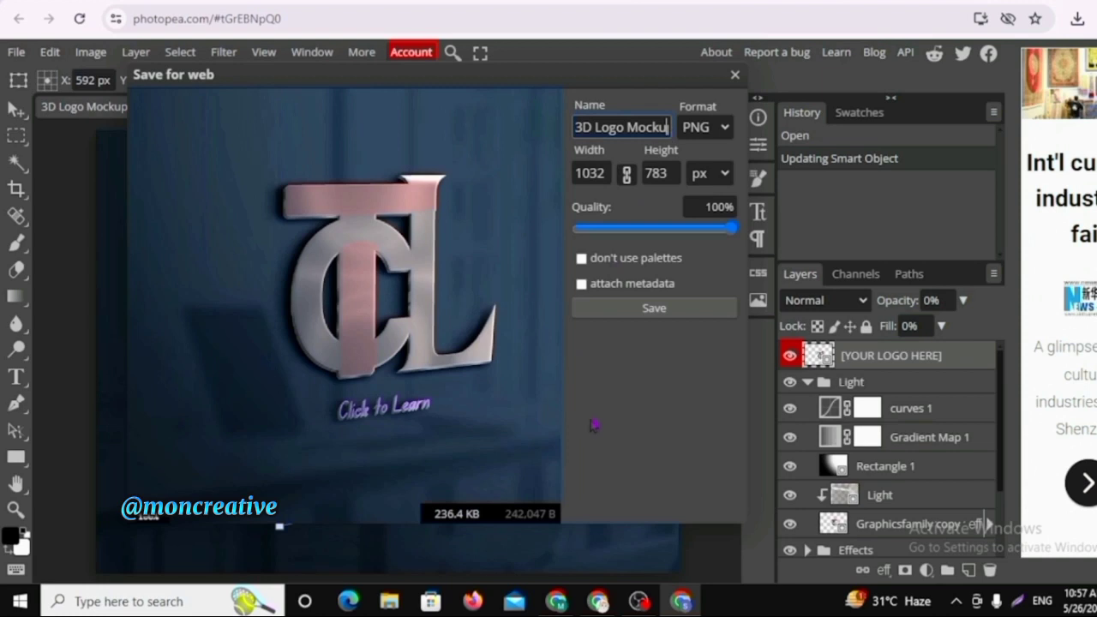
# - Replace the whole export file name with CTL LOGO and save the PNG
pyautogui.press('BackSpace')
pyautogui.press('BackSpace')
pyautogui.press('BackSpace')
pyautogui.press('BackSpace')
pyautogui.press('BackSpace')
pyautogui.press('BackSpace')
pyautogui.press('BackSpace')
pyautogui.press('BackSpace')
pyautogui.press('BackSpace')
pyautogui.press('BackSpace')
pyautogui.press('BackSpace')
pyautogui.press('BackSpace')
pyautogui.press('BackSpace')
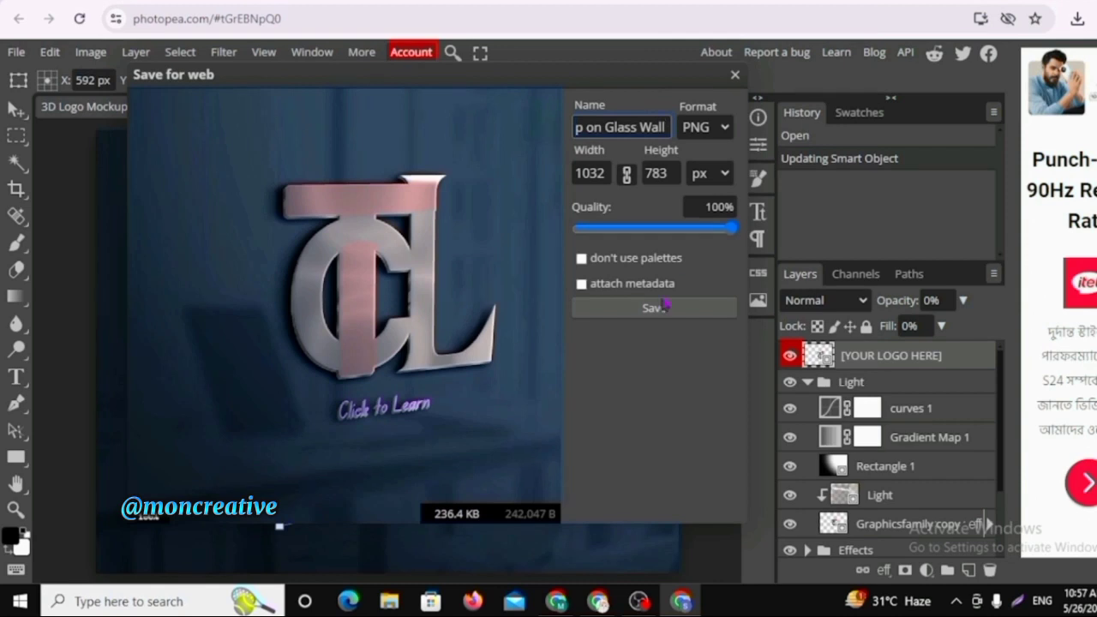
pyautogui.write('PHOTOPEA')
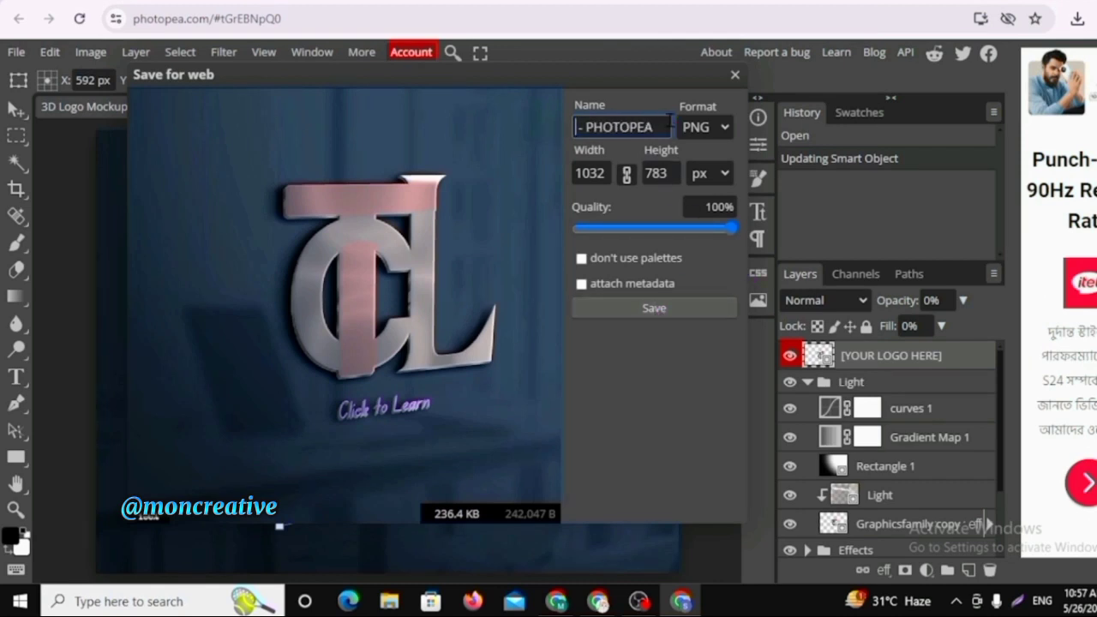
pyautogui.press('BackSpace')
pyautogui.press('BackSpace')
pyautogui.press('BackSpace')
pyautogui.press('BackSpace')
pyautogui.press('BackSpace')
pyautogui.press('BackSpace')
pyautogui.press('BackSpace')
pyautogui.press('BackSpace')
pyautogui.press('BackSpace')
pyautogui.press('BackSpace')
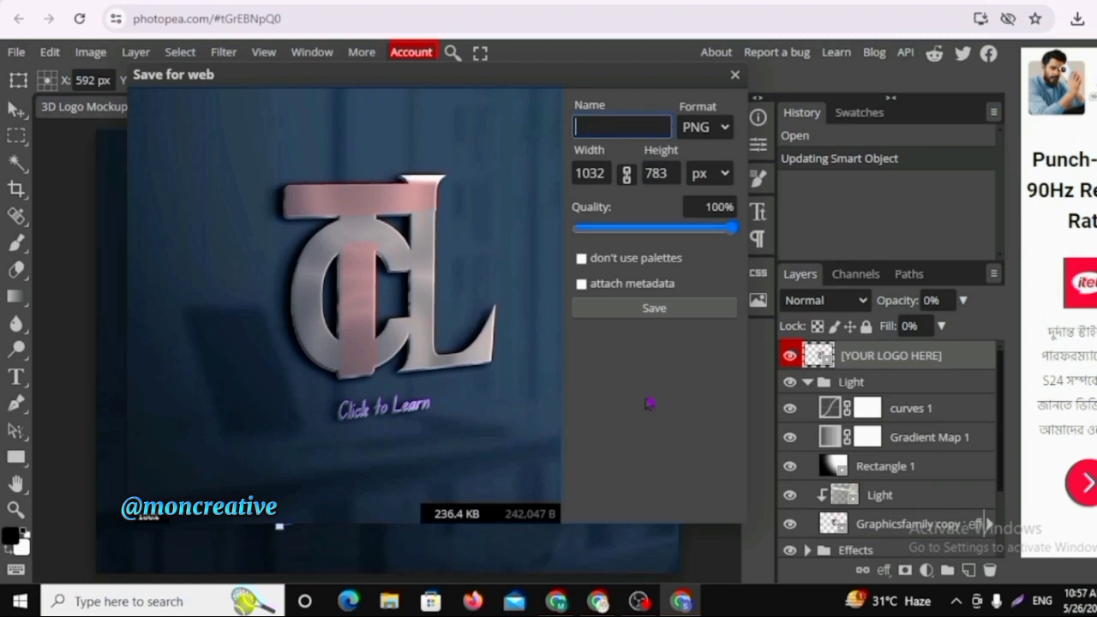
pyautogui.write('CTL LOGO')
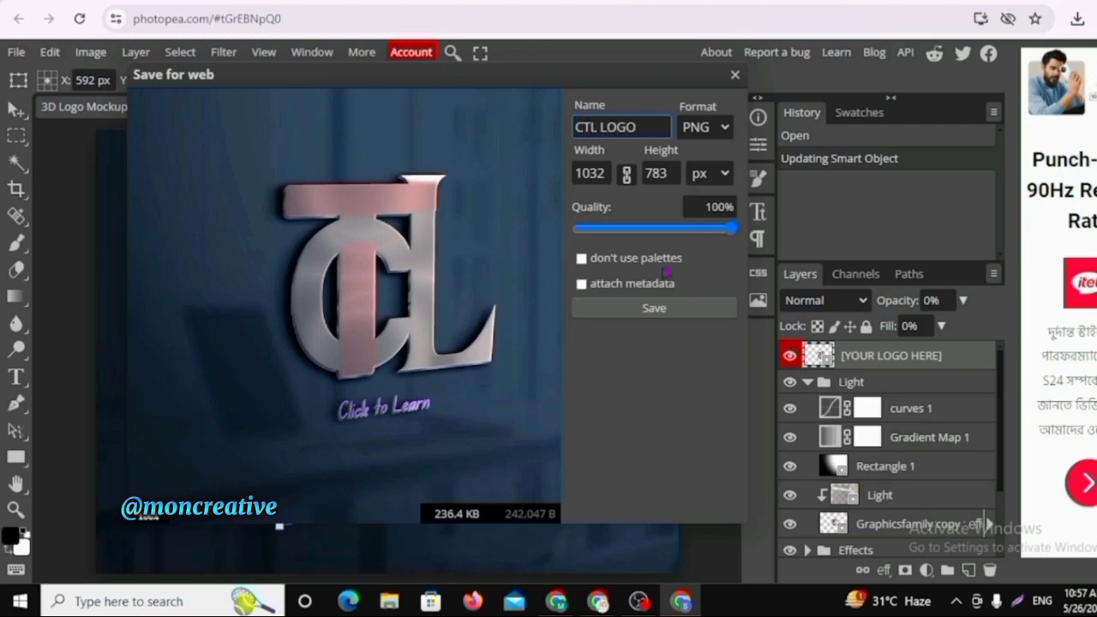
pyautogui.click(657, 311)
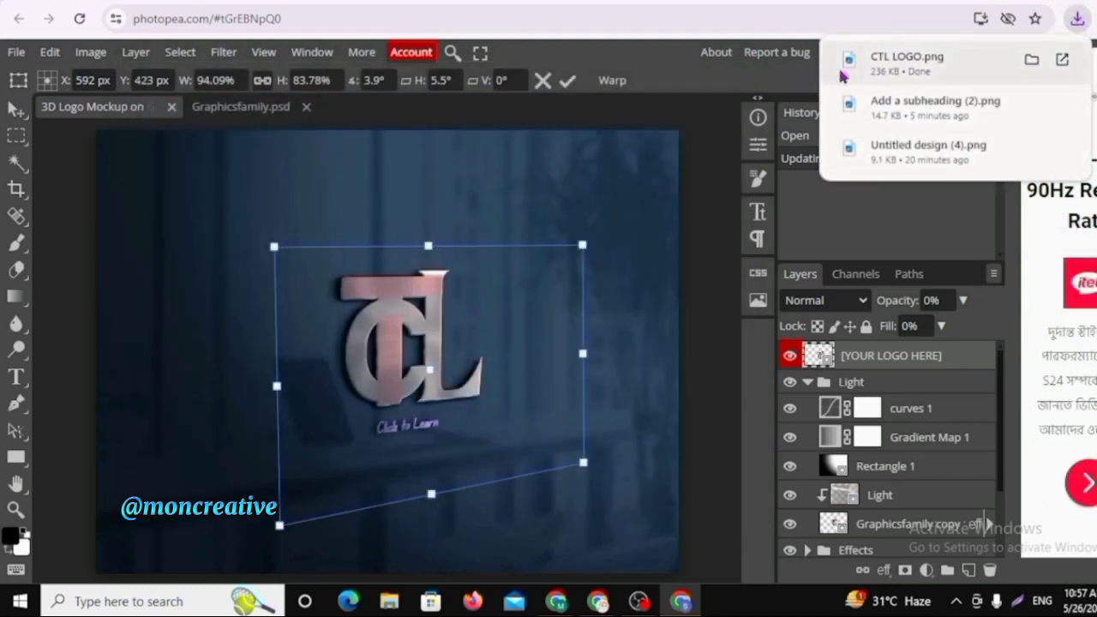
# - Open the downloaded CTL LOGO.png in the image viewer and examine the monogram and tagline up close
pyautogui.click(892, 62)
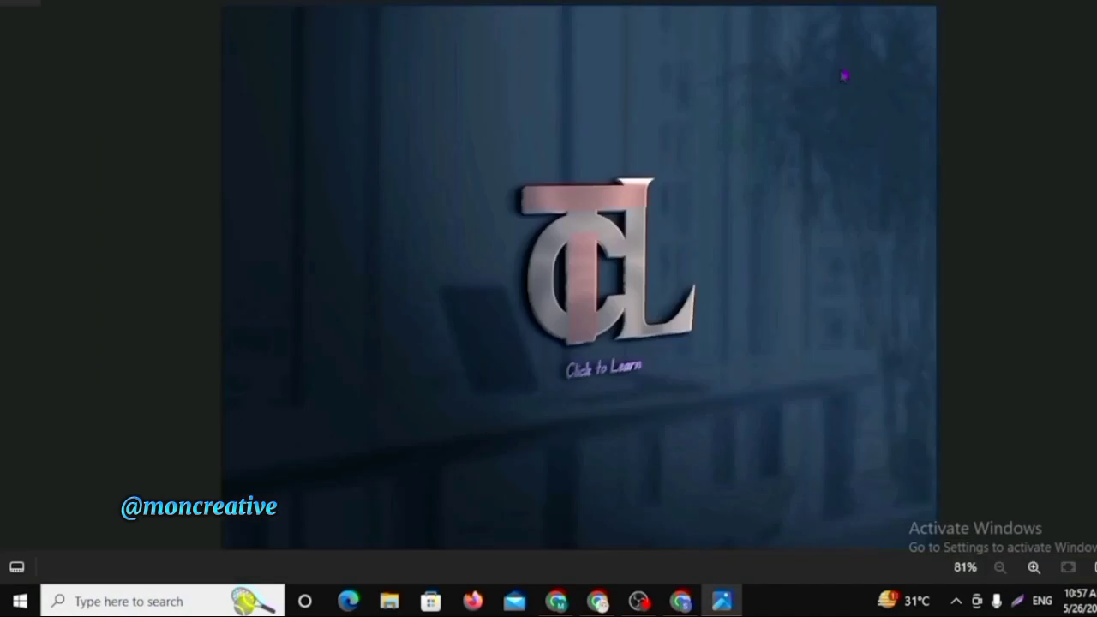
pyautogui.scroll(3, 816, 215)
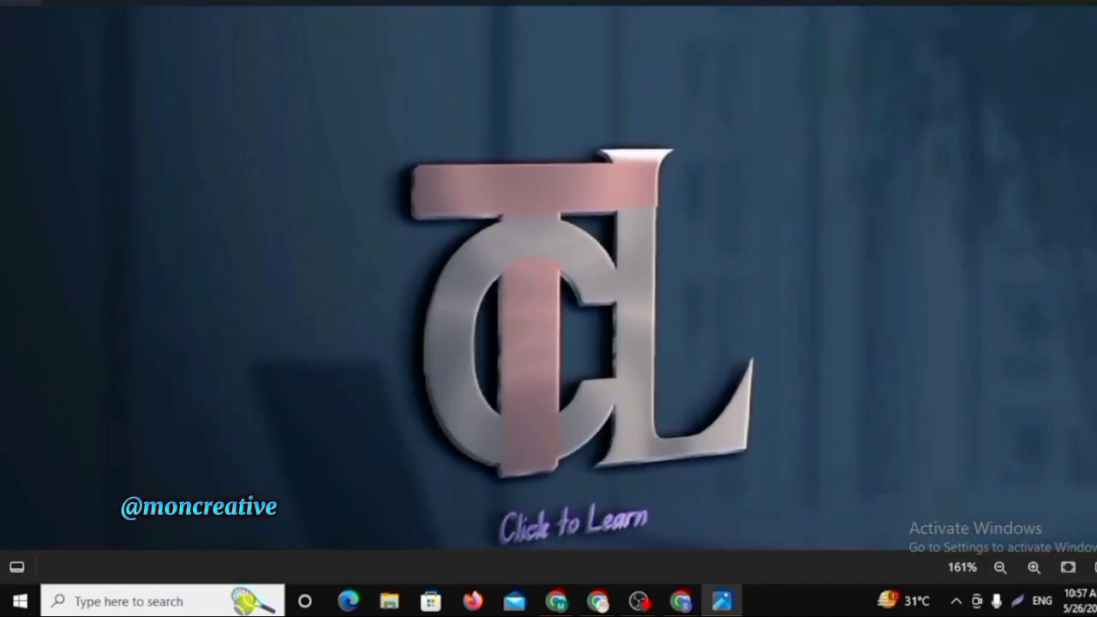
pyautogui.scroll(-1, 548, 276)
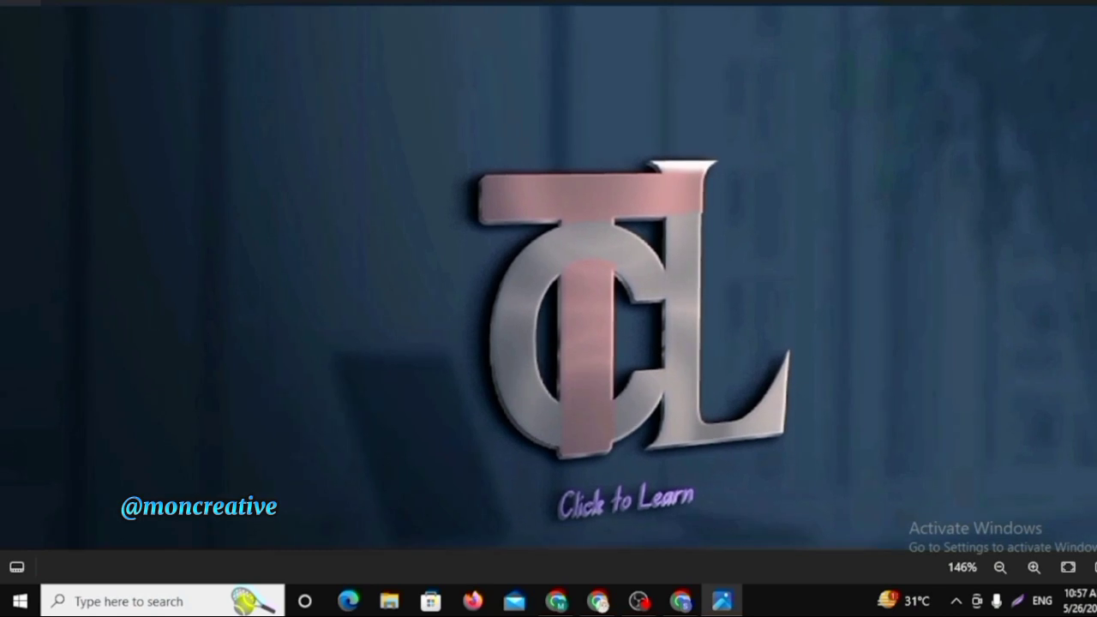